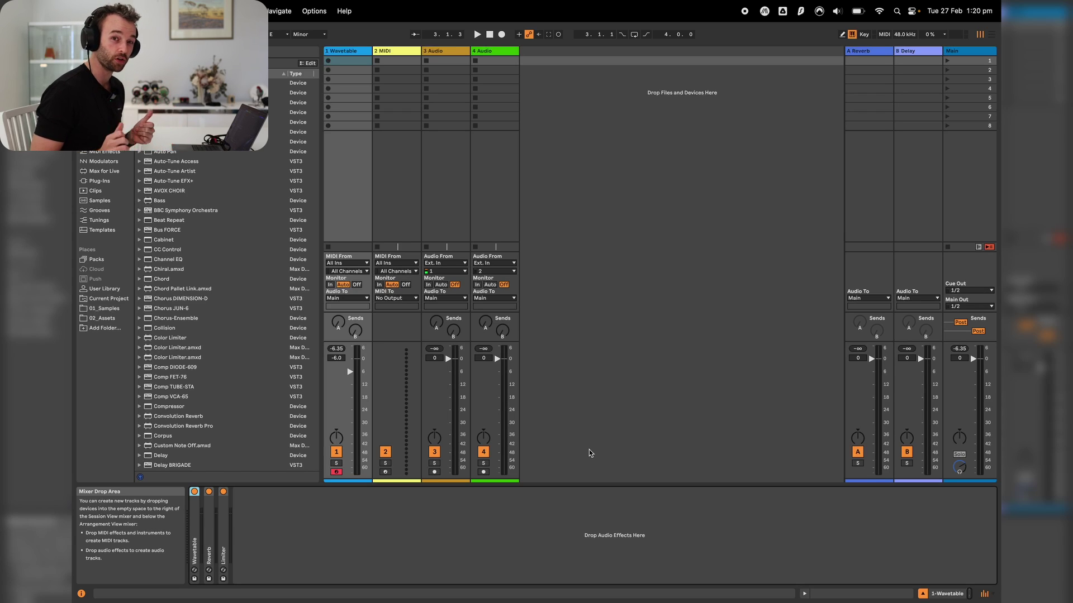
# Step: Select the Wavetable track's first clip slot and play a test note on the synth
pyautogui.click(364, 64)
pyautogui.press('a')
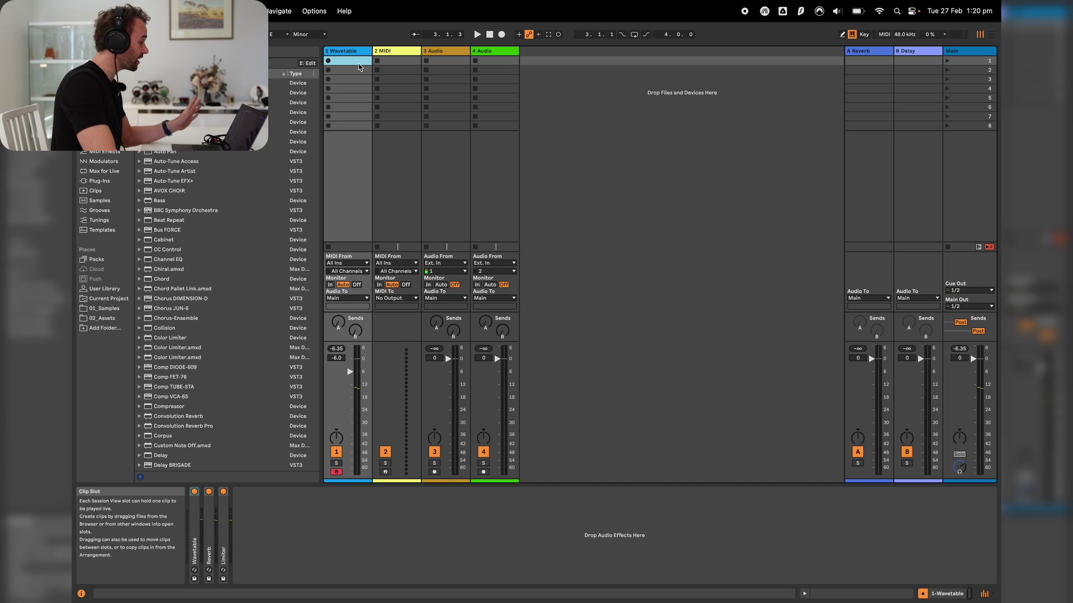
# Step: Create an empty MIDI clip in the first Wavetable slot and set its scale to G Minor
pyautogui.doubleClick(348, 61)
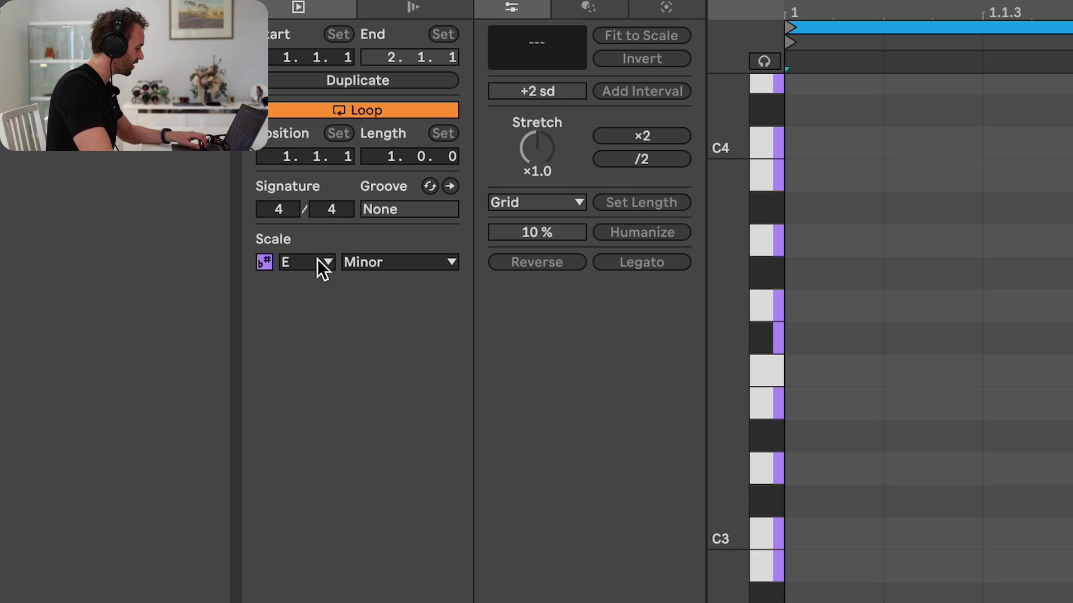
pyautogui.click(317, 259)
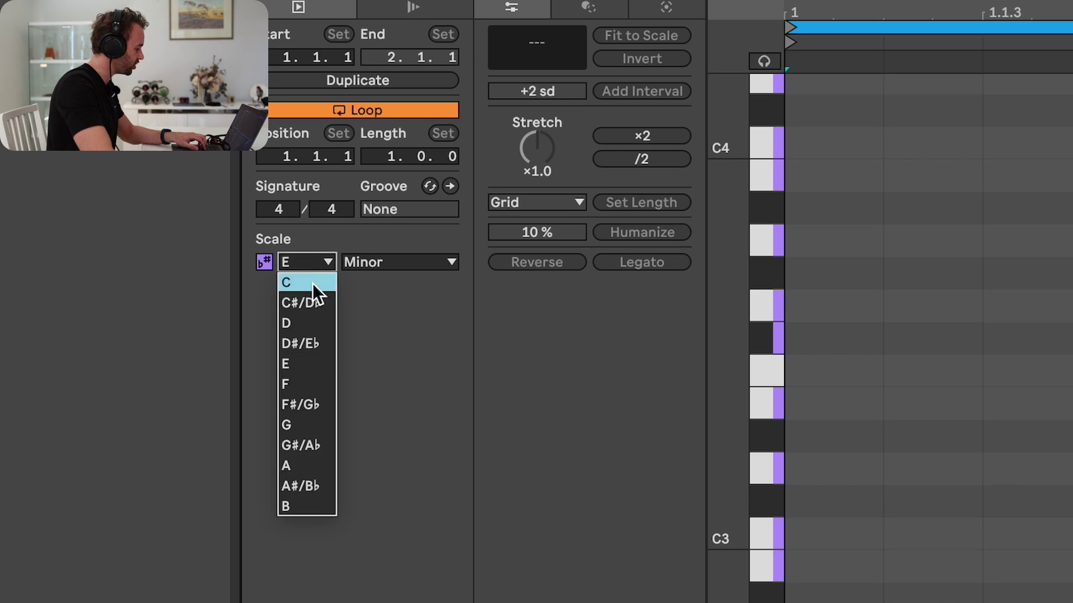
pyautogui.click(299, 424)
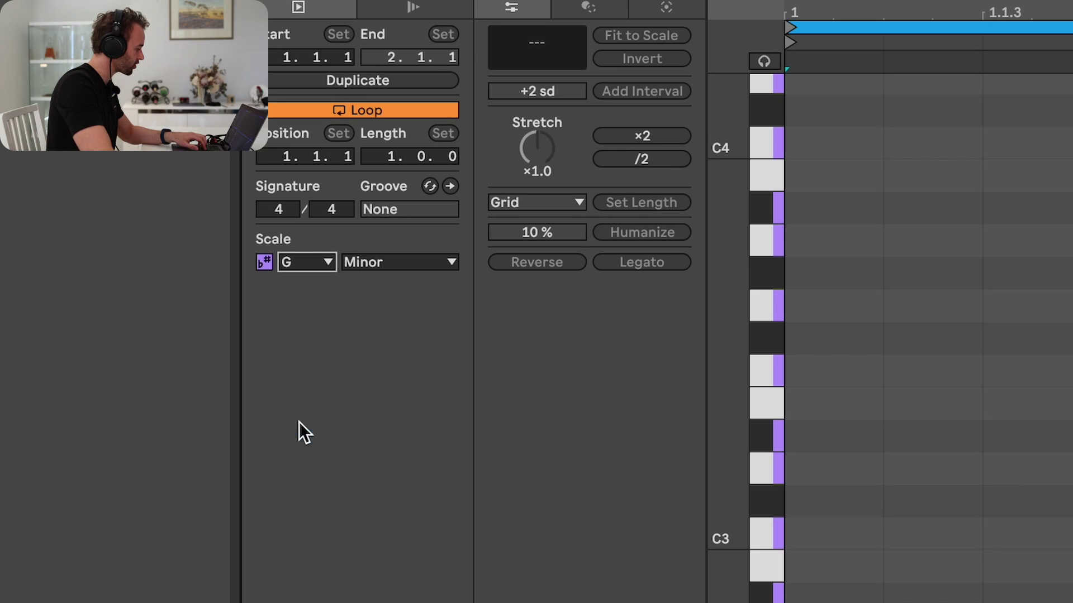
pyautogui.click(377, 263)
pyautogui.click(370, 270)
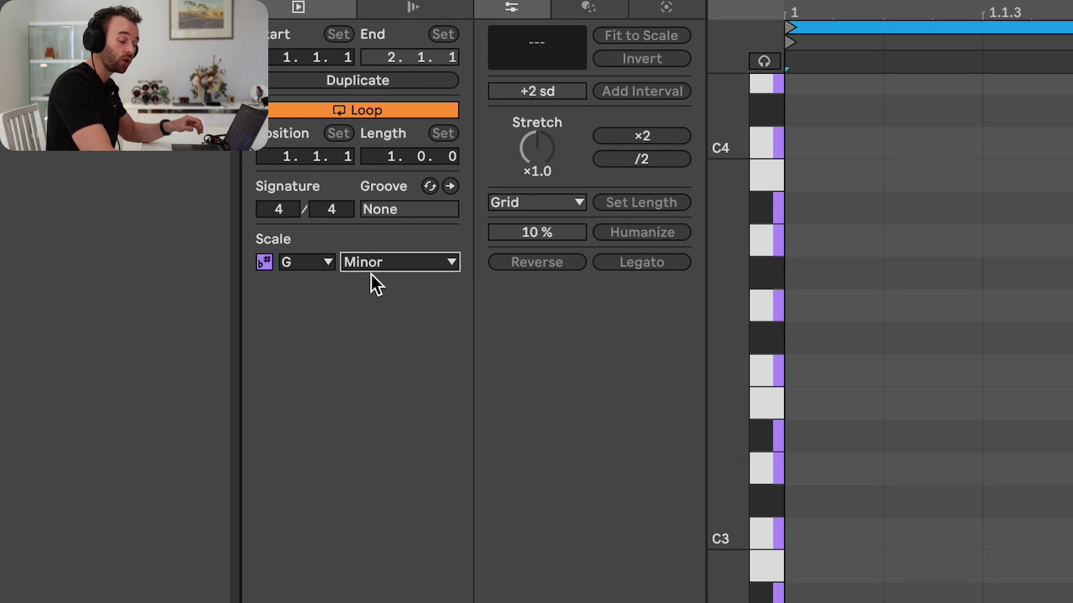
pyautogui.click(260, 263)
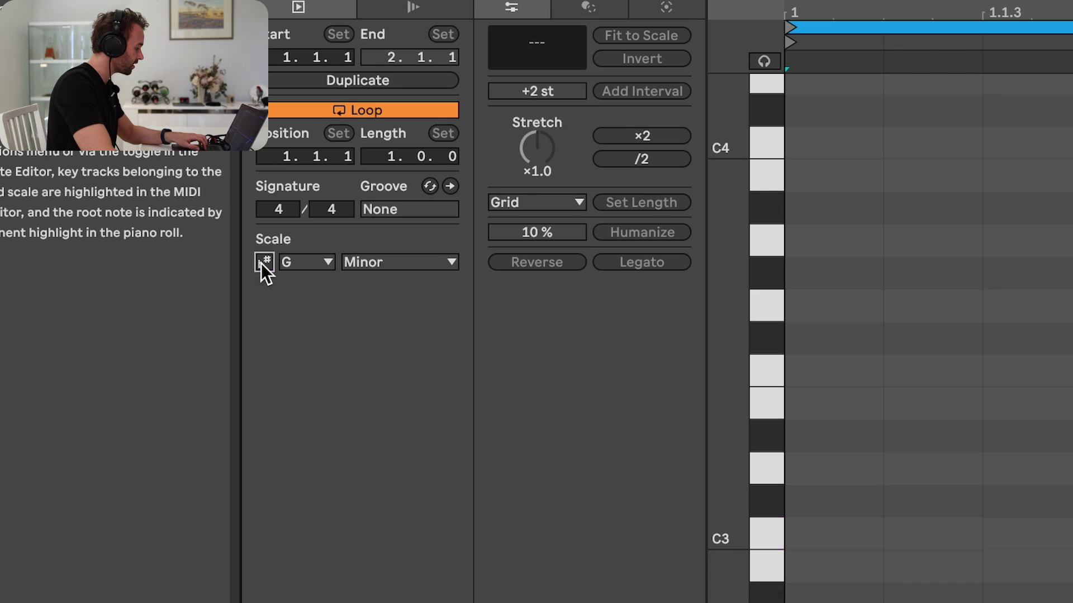
pyautogui.click(261, 263)
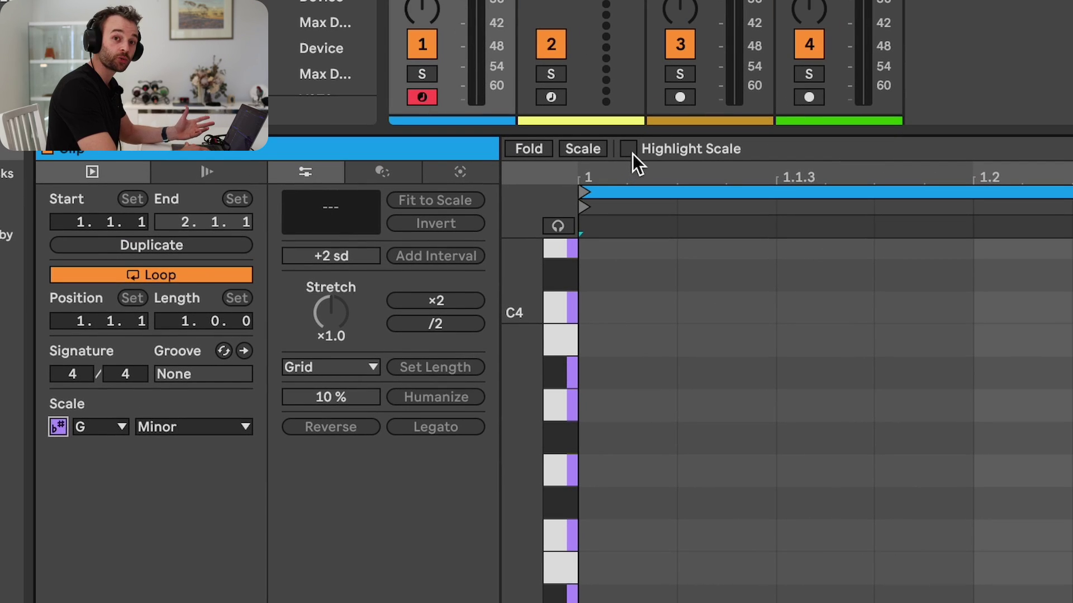
# Step: Highlight the scale rows, enable note preview, and draw a 1/16 G2 note at bar 1
pyautogui.click(633, 154)
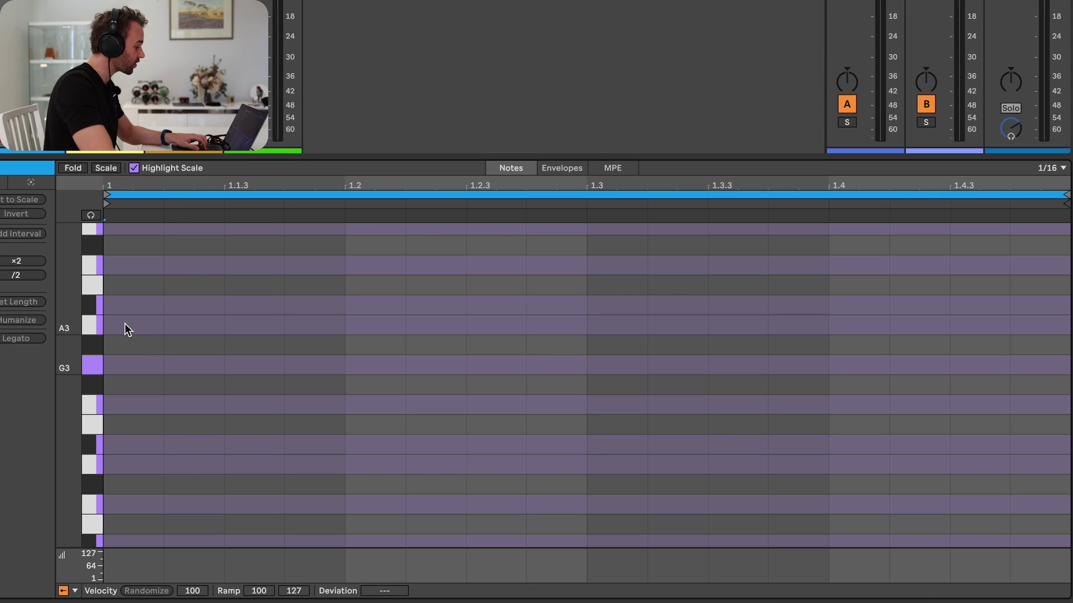
pyautogui.scroll(-5, 125, 323)
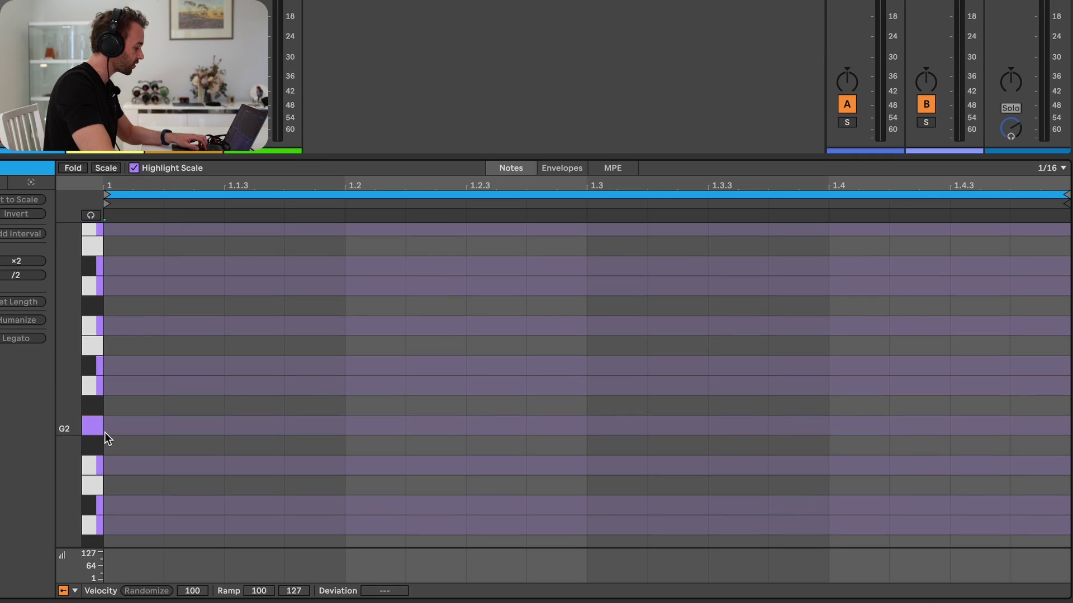
pyautogui.click(91, 215)
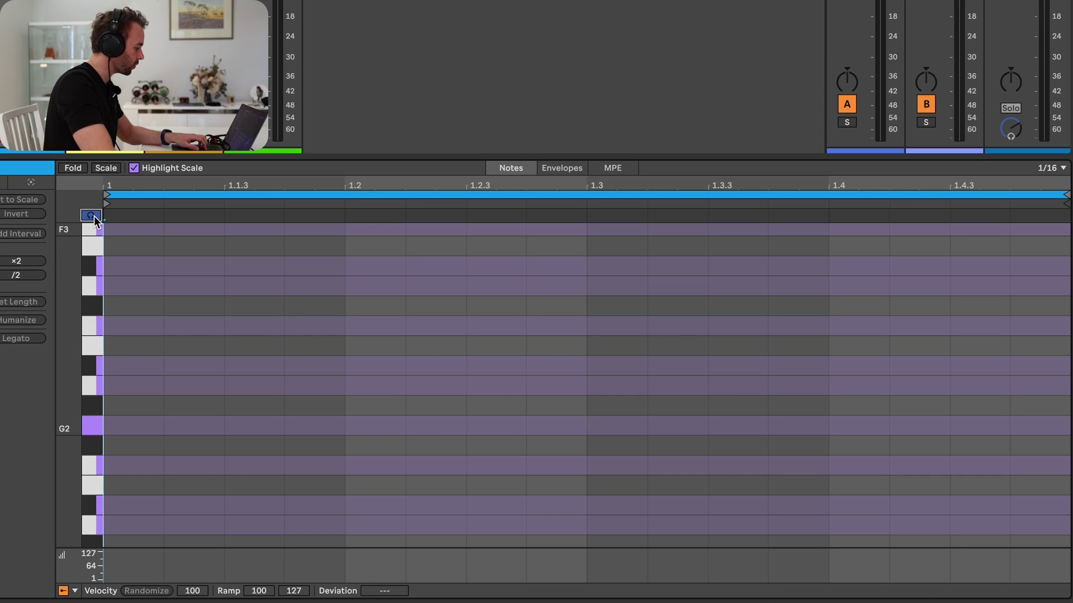
pyautogui.doubleClick(128, 426)
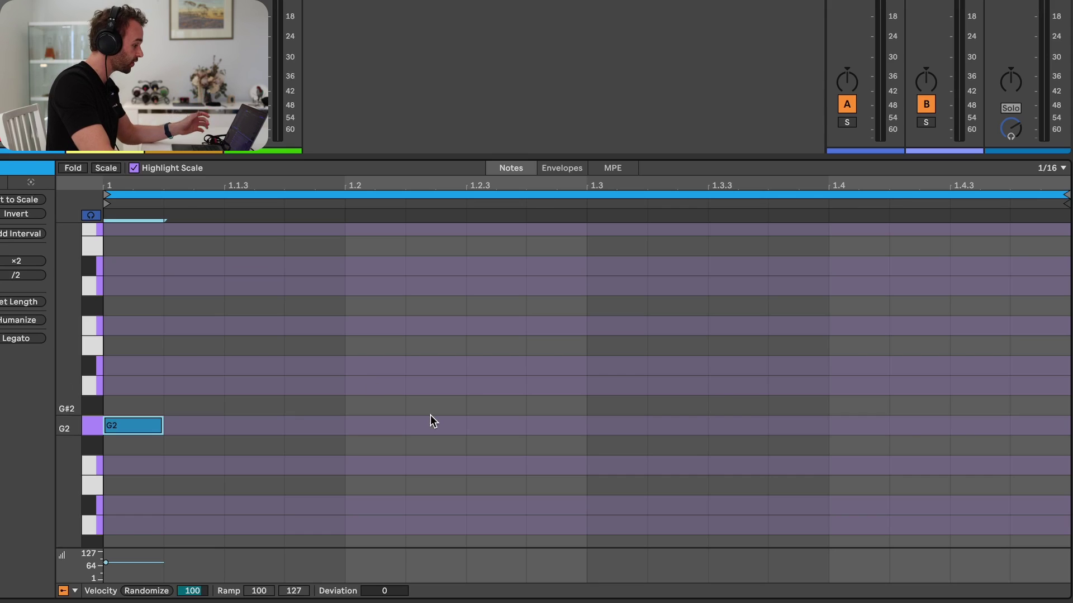
pyautogui.moveTo(1041, 469); pyautogui.dragTo(103, 223)
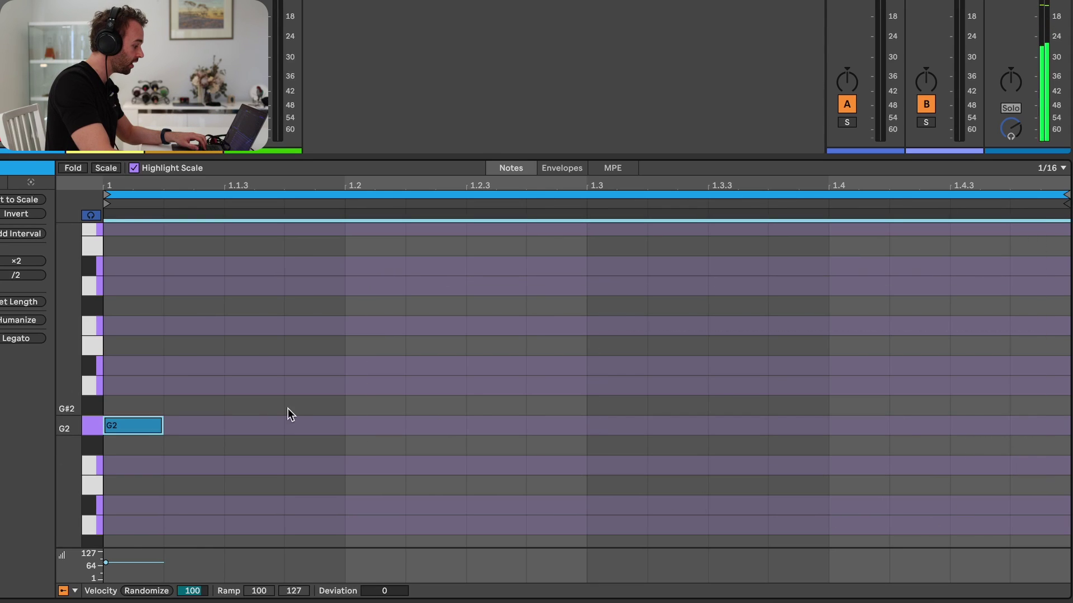
# Step: Use Fit to Time Range to stretch the G2 note across the full one-bar clip
pyautogui.rightClick(145, 428)
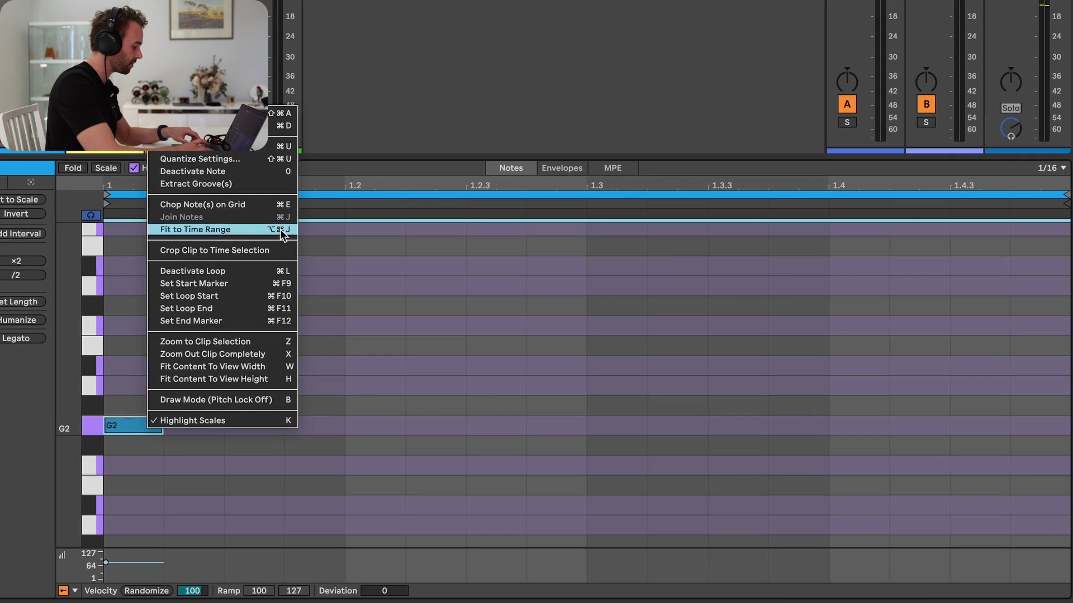
pyautogui.click(678, 333)
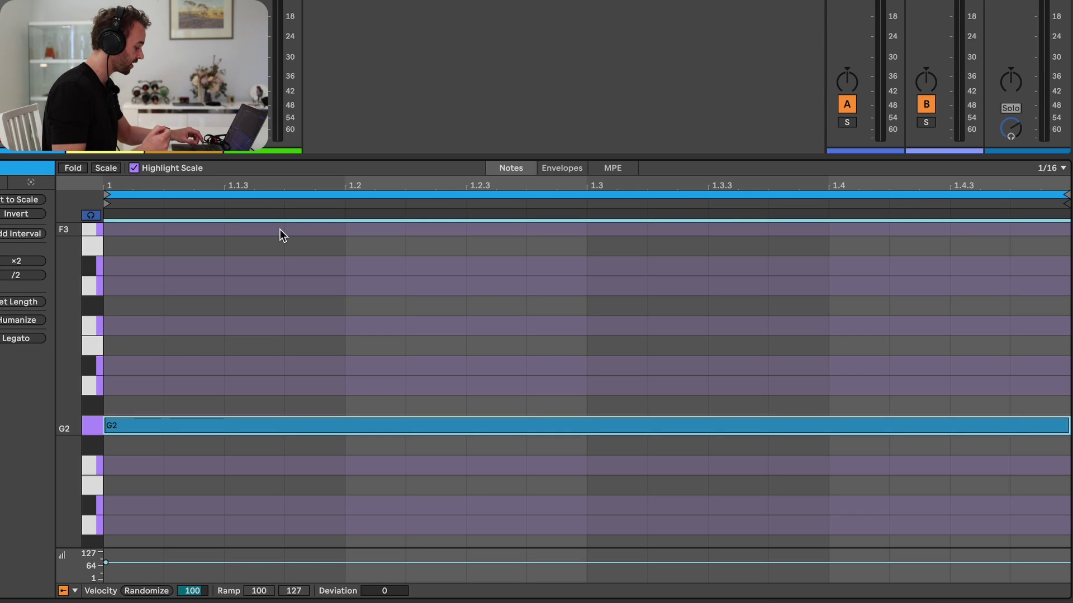
pyautogui.press('super+z')
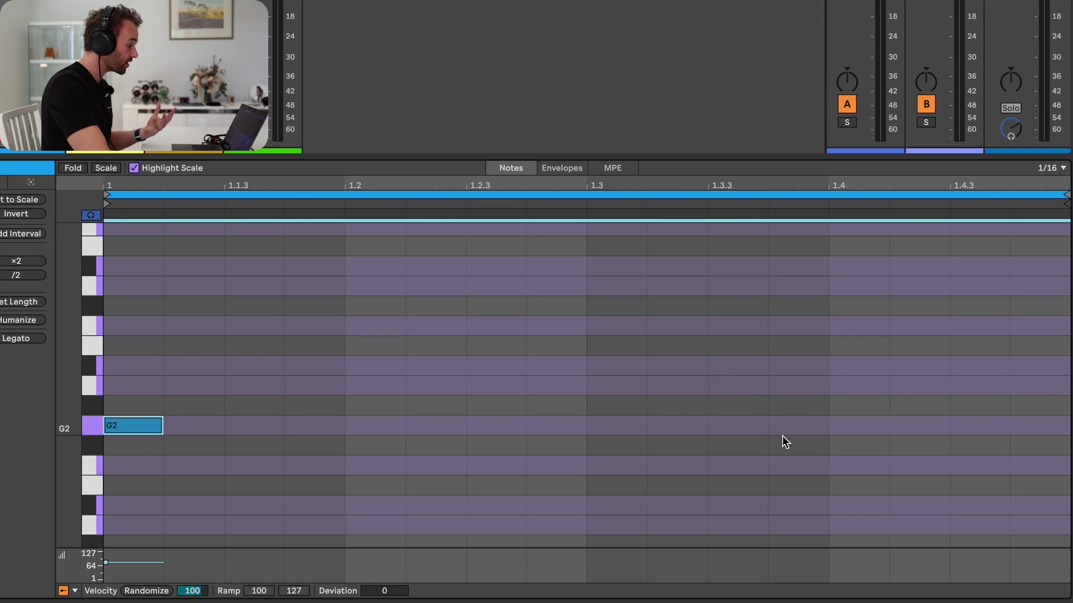
pyautogui.moveTo(817, 468); pyautogui.dragTo(101, 336)
pyautogui.press('super+l')
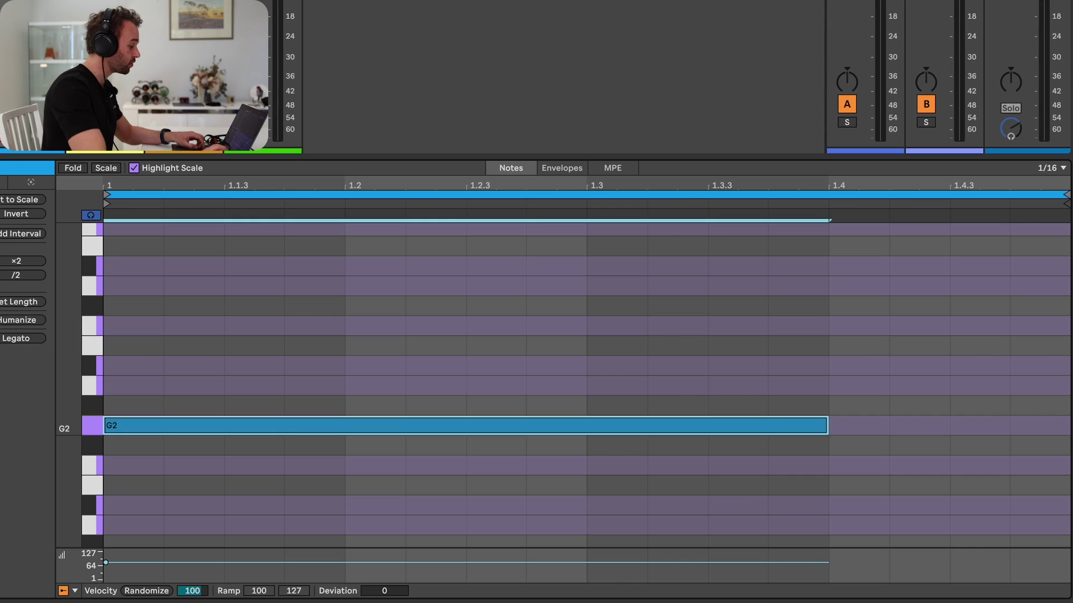
pyautogui.press('space')
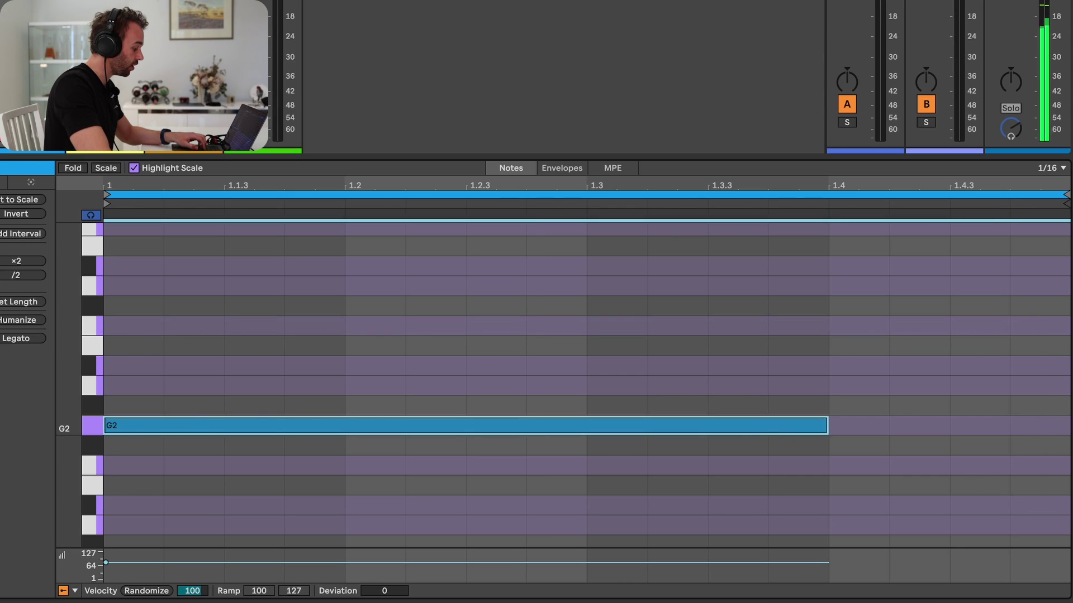
pyautogui.press('super+l')
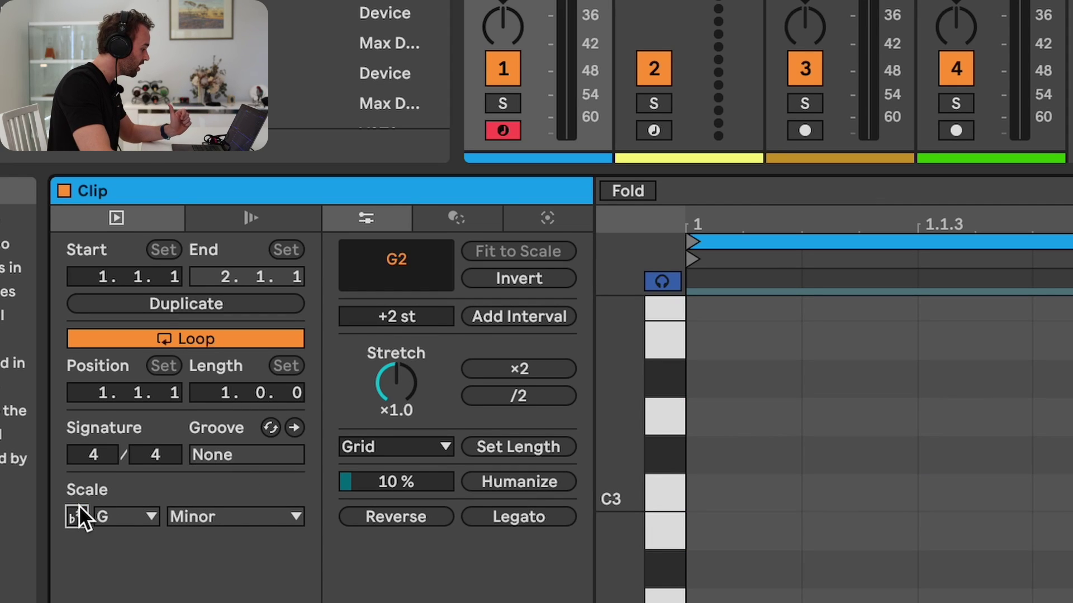
pyautogui.click(77, 516)
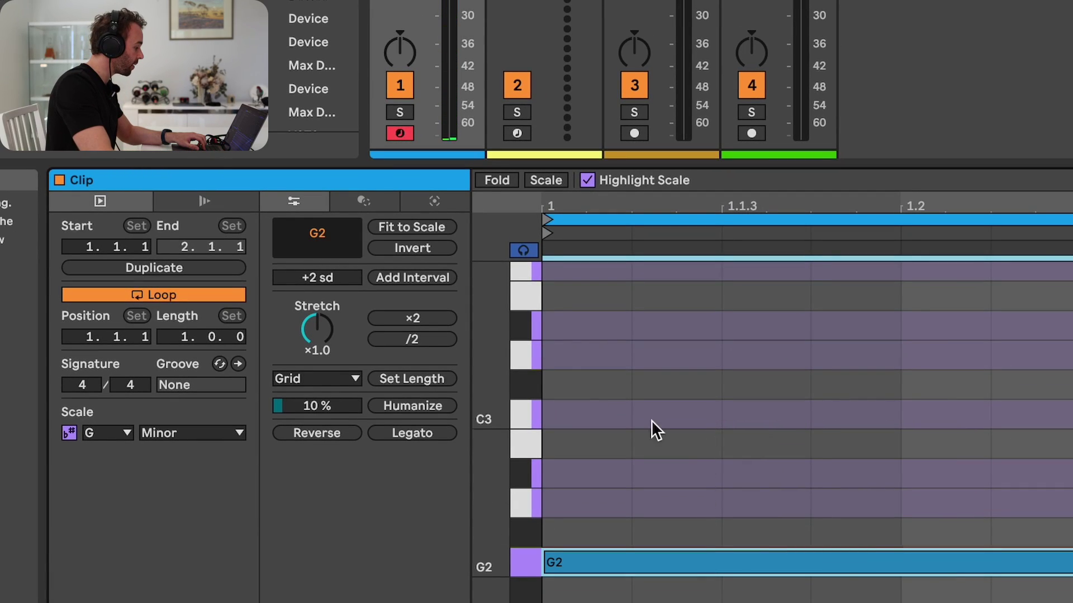
pyautogui.click(338, 277)
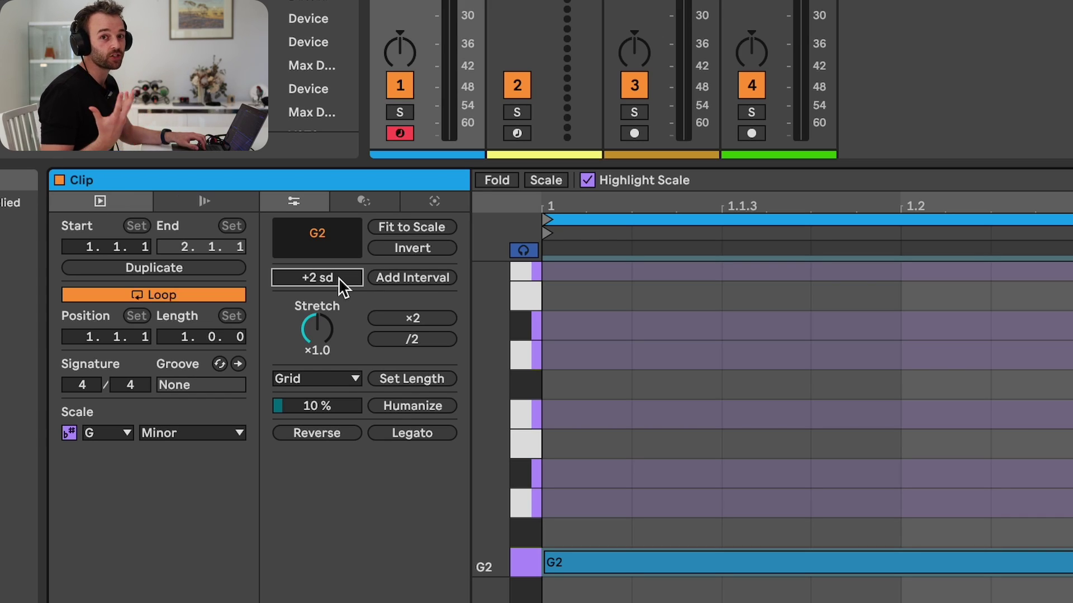
# Step: Stack Bb2, D3 and F3 above G2 with Add Interval, then raise F3 to Bb3
pyautogui.click(393, 281)
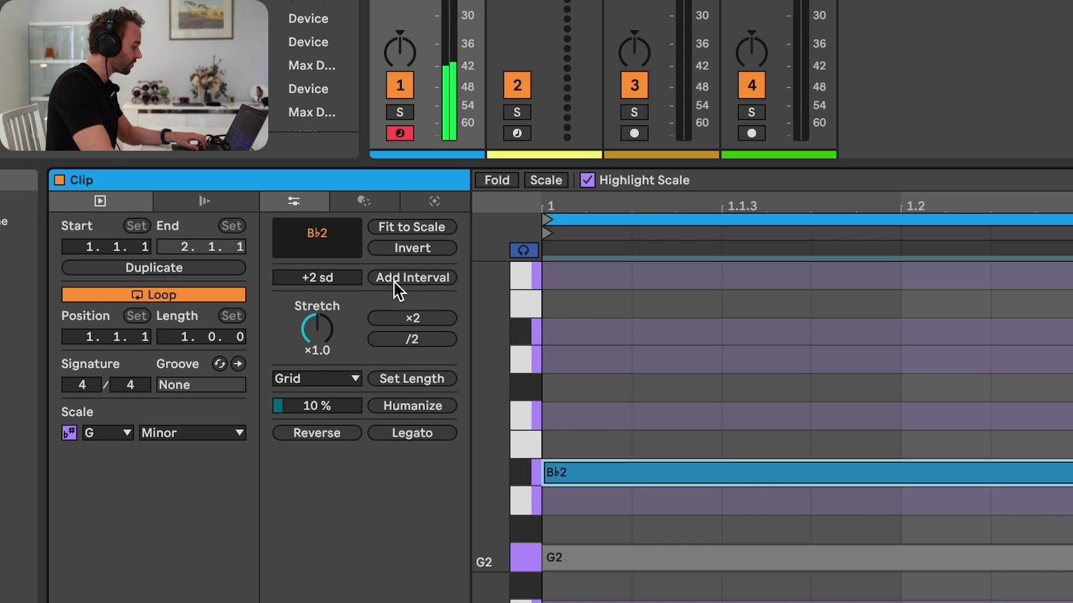
pyautogui.click(394, 280)
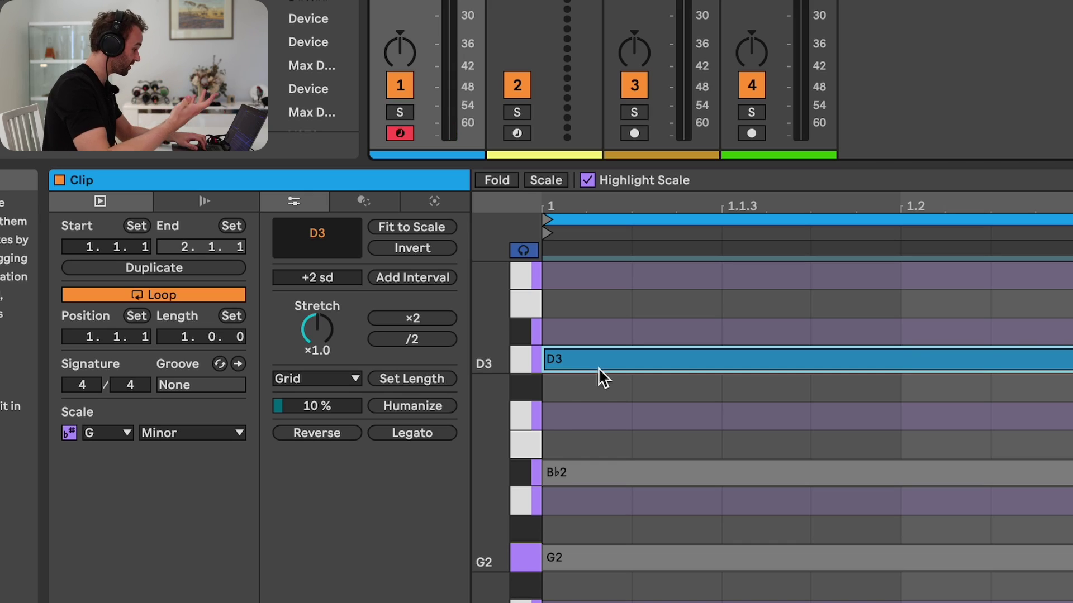
pyautogui.click(410, 276)
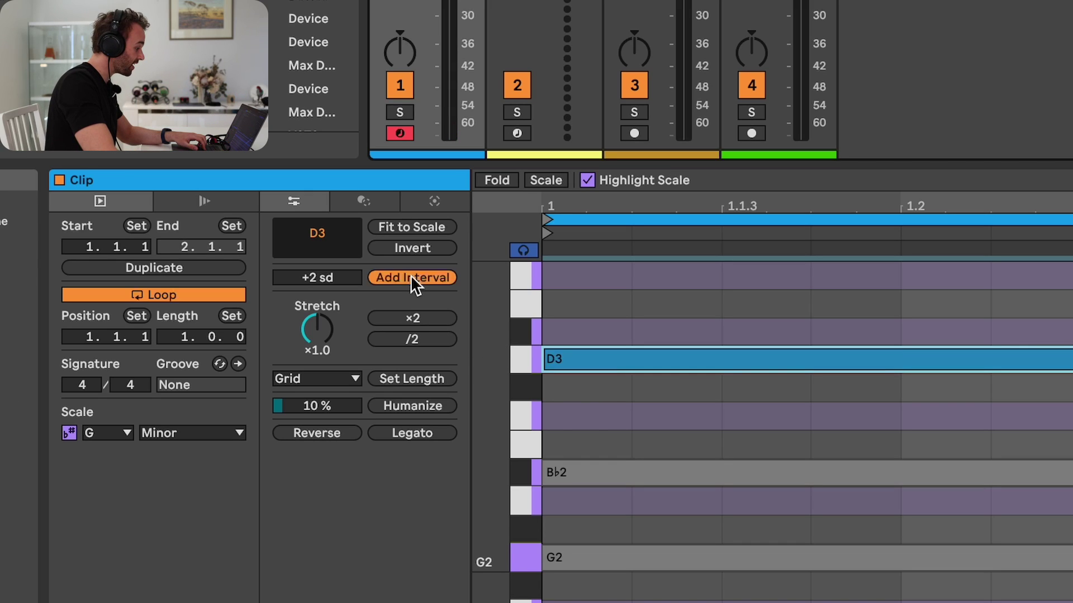
pyautogui.click(339, 275)
pyautogui.press('Up')
pyautogui.press('Up')
pyautogui.press('Up')
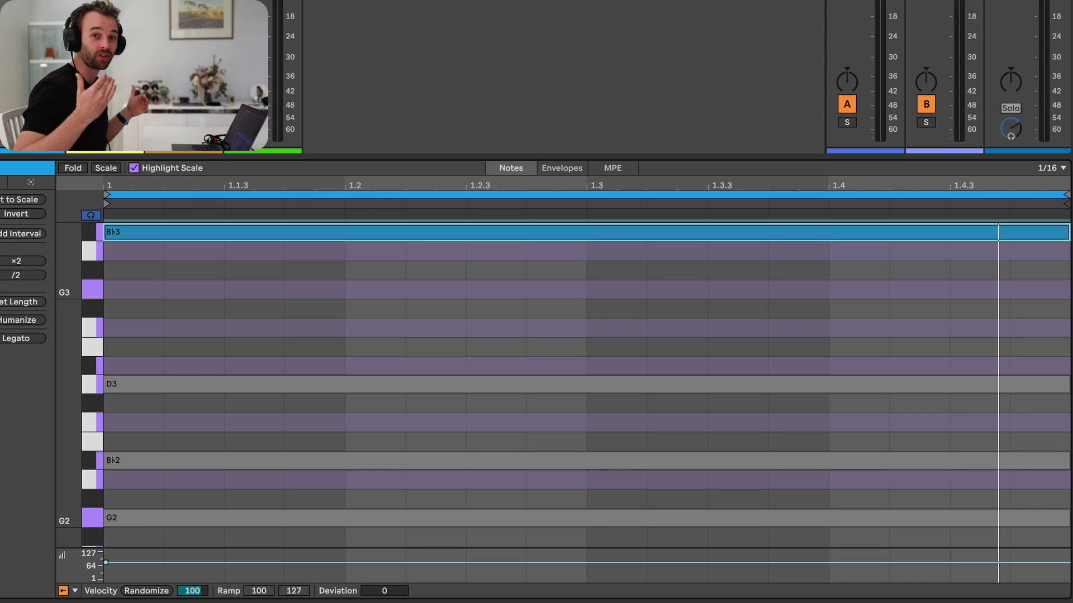
# Step: Select all four chord notes and change the note grid to 1/8
pyautogui.hotkey('ctrl', 'a')
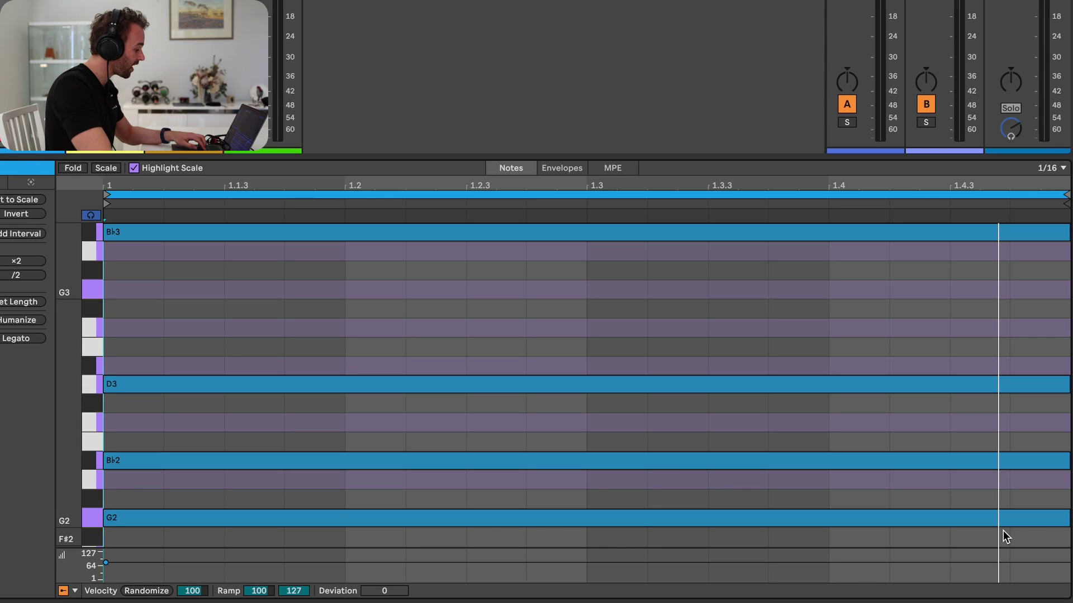
pyautogui.click(1050, 169)
# Step: Split all chord notes into eighth-note repeats with Cmd+E, audition them, then deselect
pyautogui.click(1050, 169)
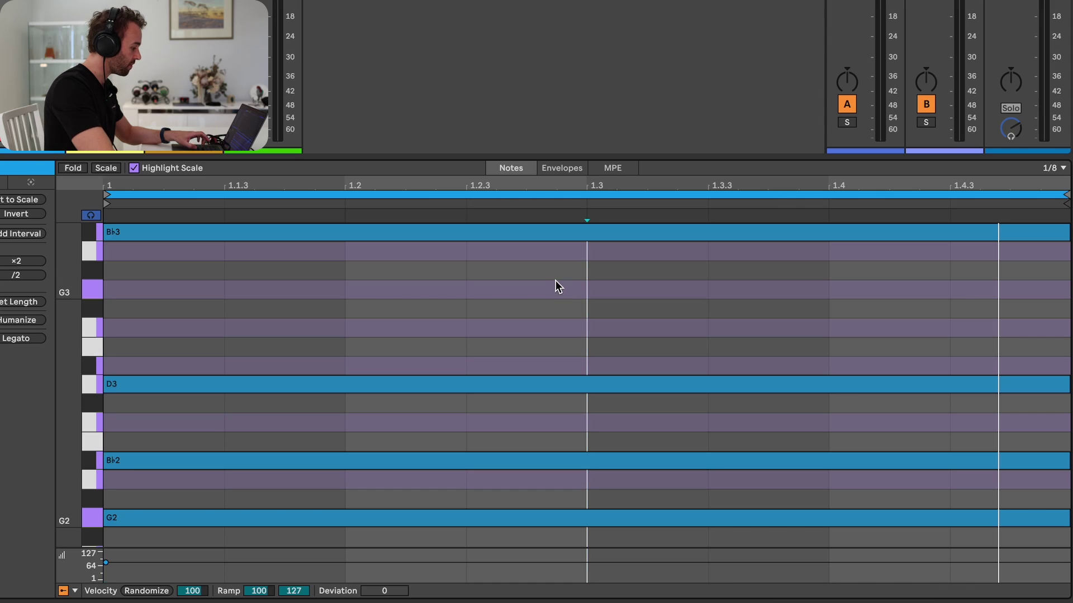
pyautogui.hotkey('ctrl', 'a')
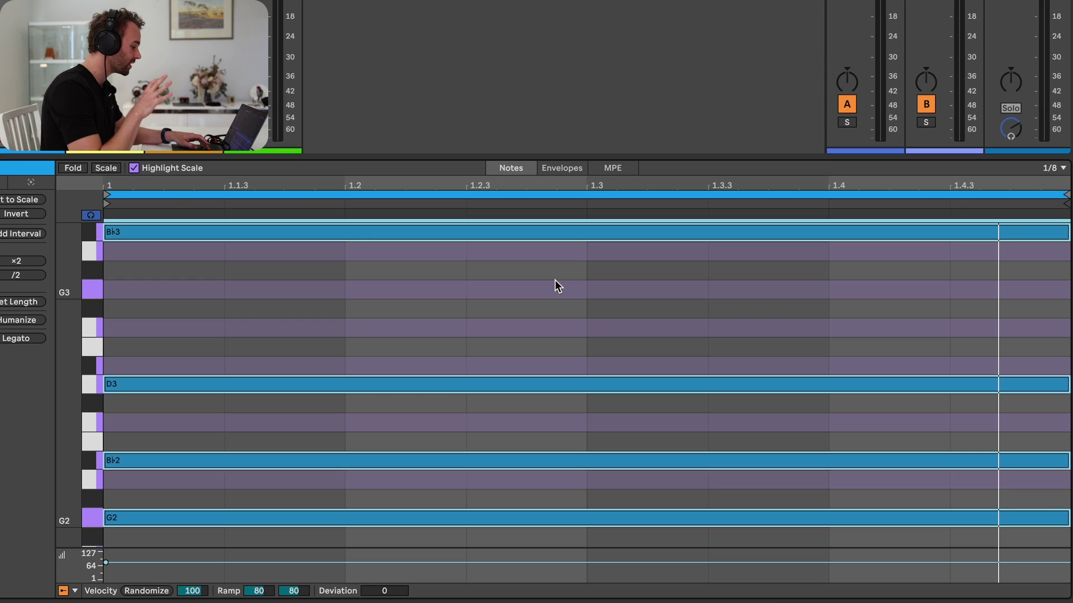
pyautogui.hotkey('ctrl', 'e')
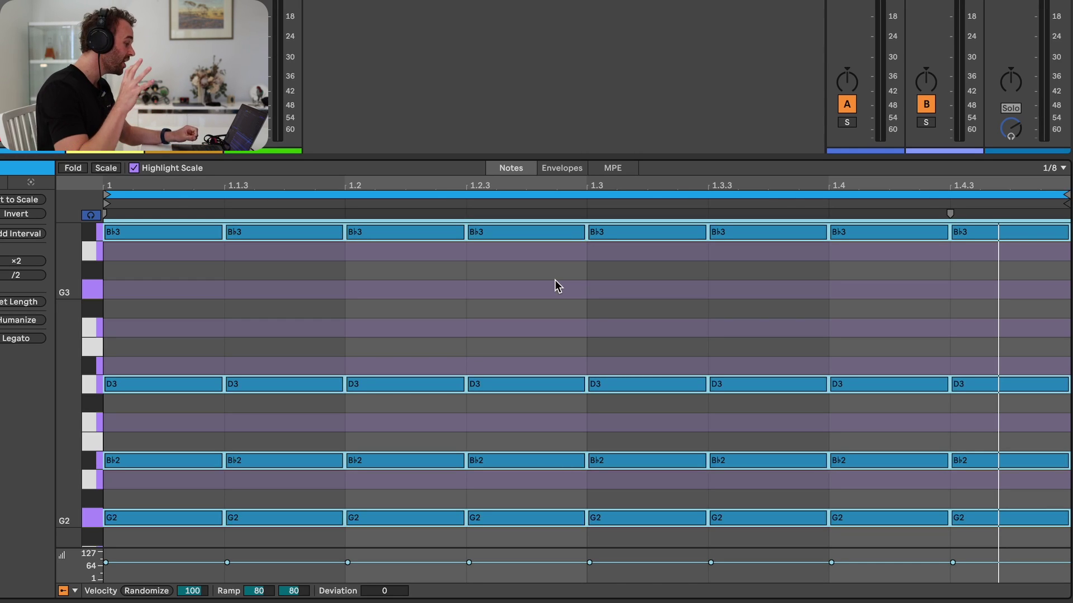
pyautogui.press('space')
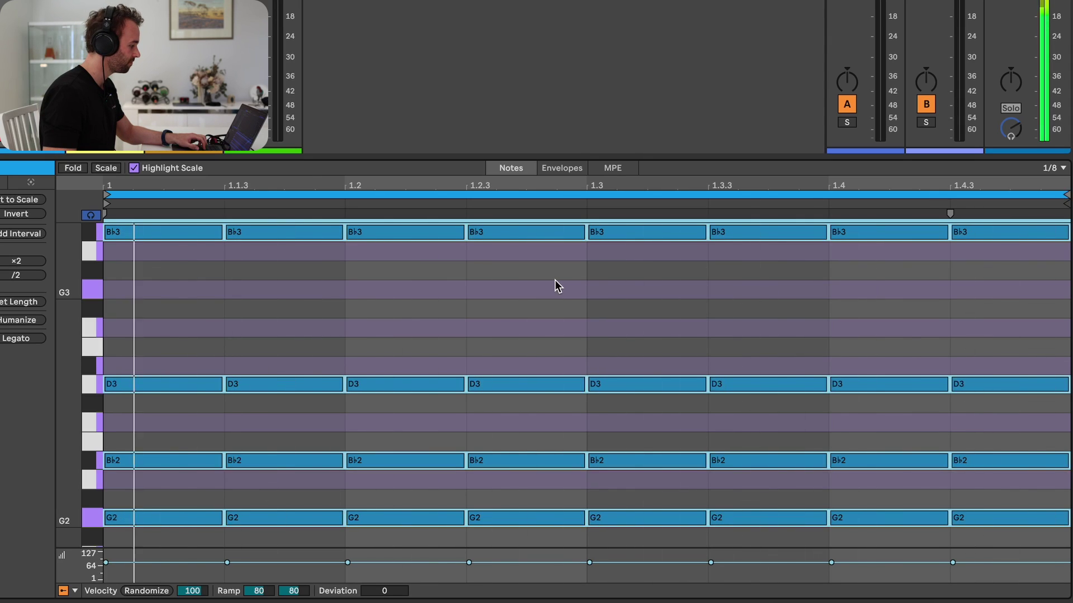
pyautogui.press('space')
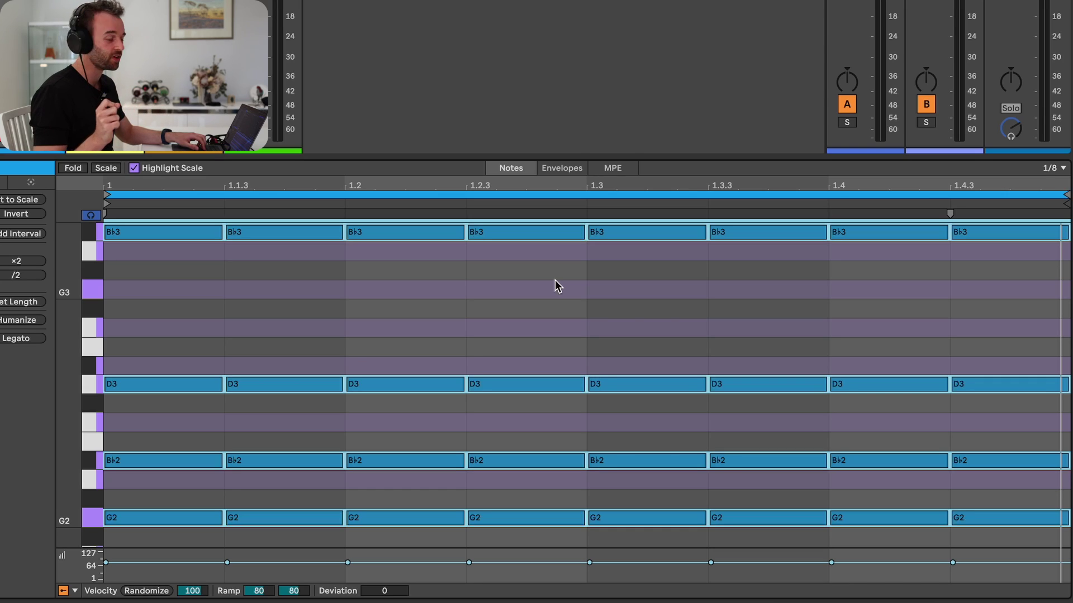
pyautogui.click(643, 534)
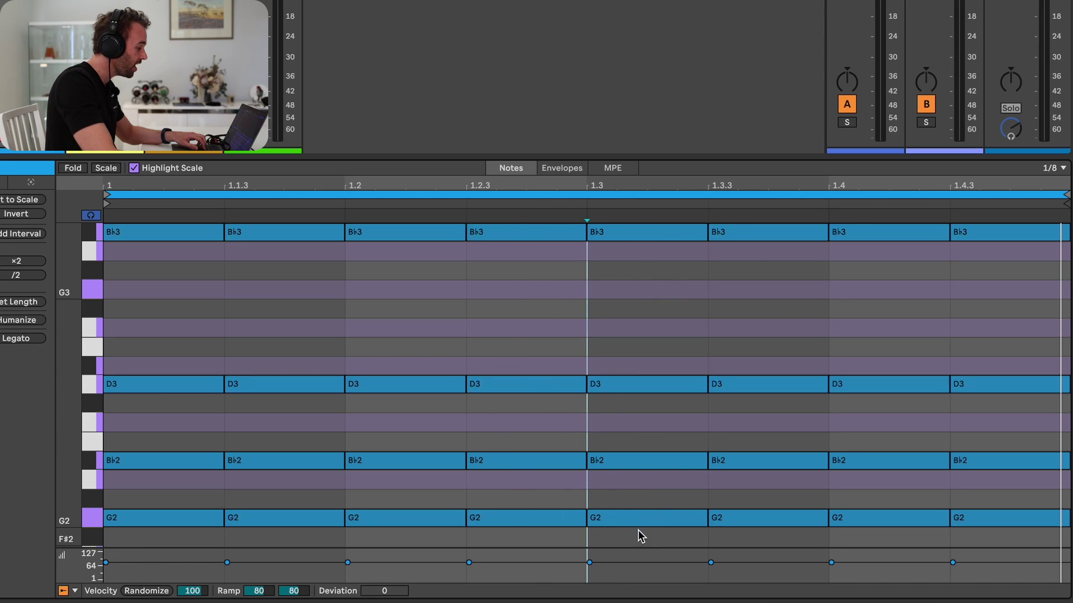
# Step: Join the chord pair from 1.2.3 to 1.3.3 into one longer chord and play it back
pyautogui.moveTo(640, 531); pyautogui.dragTo(517, 221)
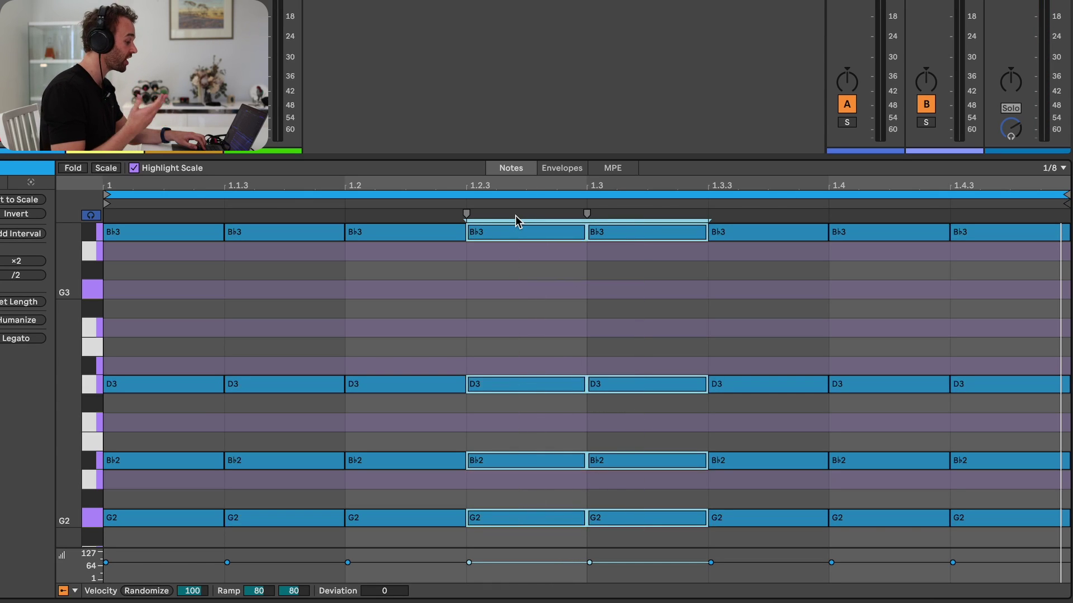
pyautogui.hotkey('ctrl', 'j')
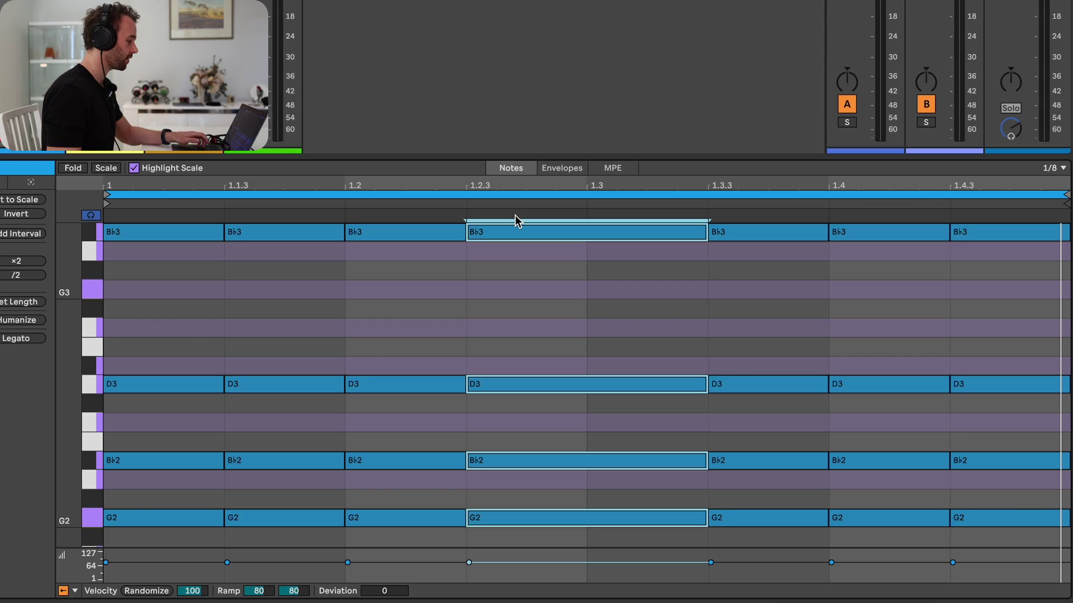
pyautogui.press('space')
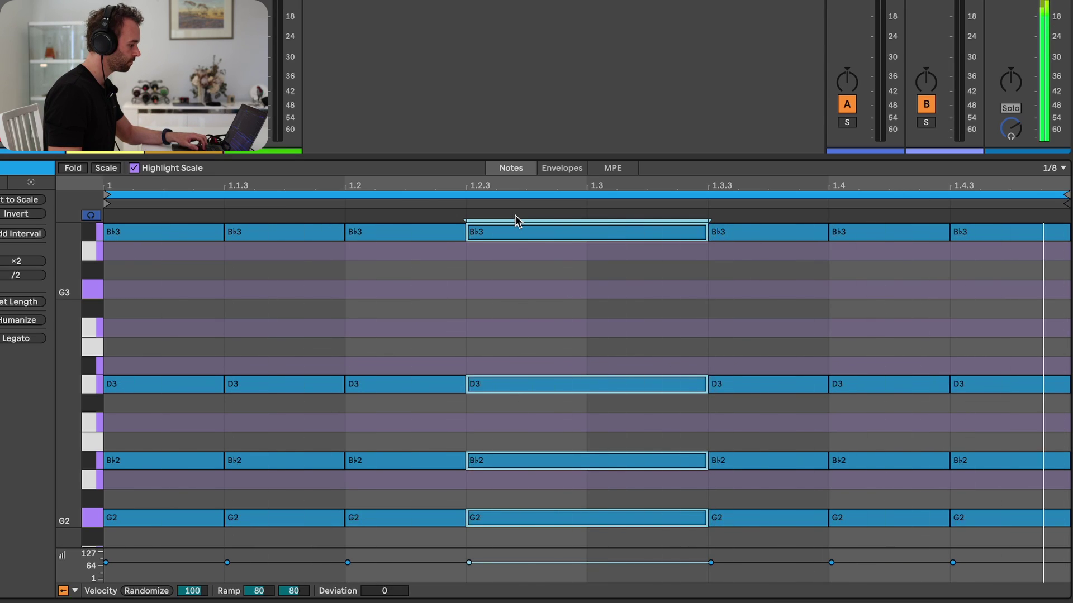
pyautogui.press('space')
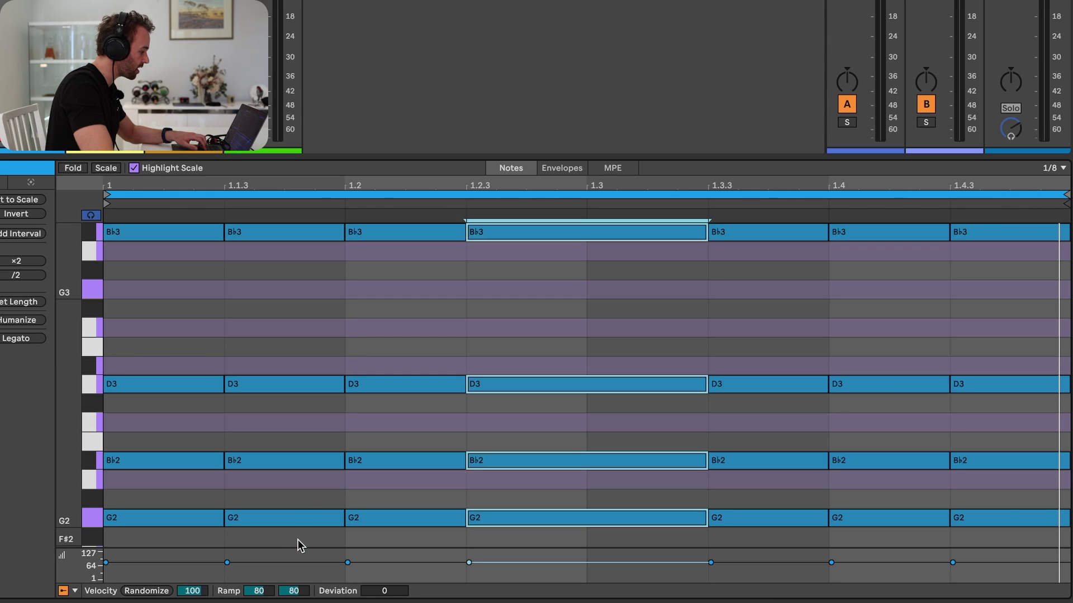
# Step: Join the first two chords and the pair at 1.4–1.4.3, then play the new rhythm
pyautogui.moveTo(297, 539); pyautogui.dragTo(155, 186)
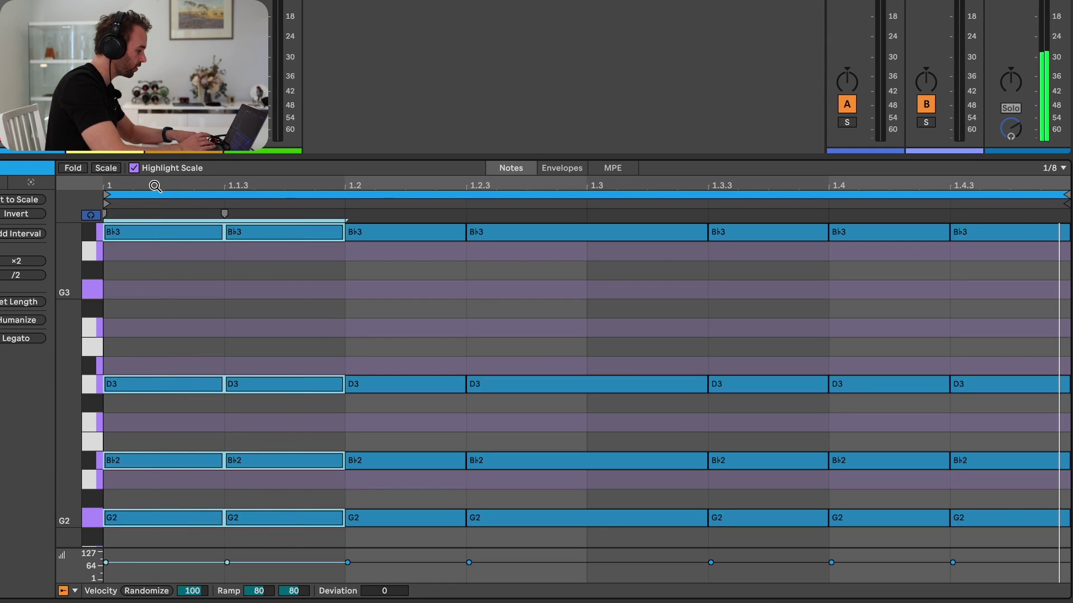
pyautogui.hotkey('ctrl', 'j')
pyautogui.click(879, 538)
pyautogui.moveTo(880, 538); pyautogui.dragTo(871, 224)
pyautogui.hotkey('ctrl', 'j')
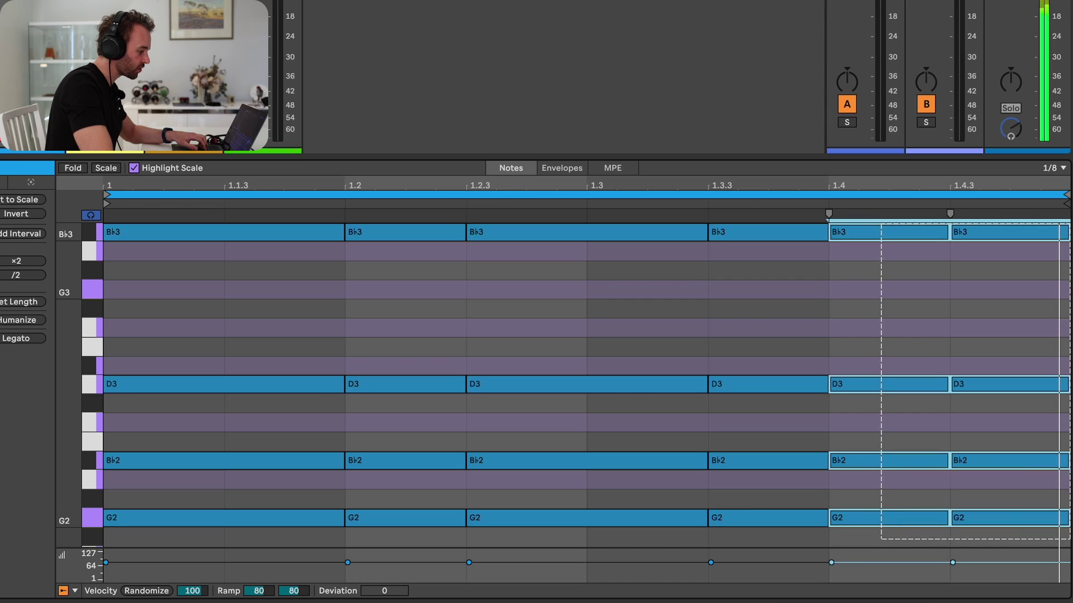
pyautogui.press('space')
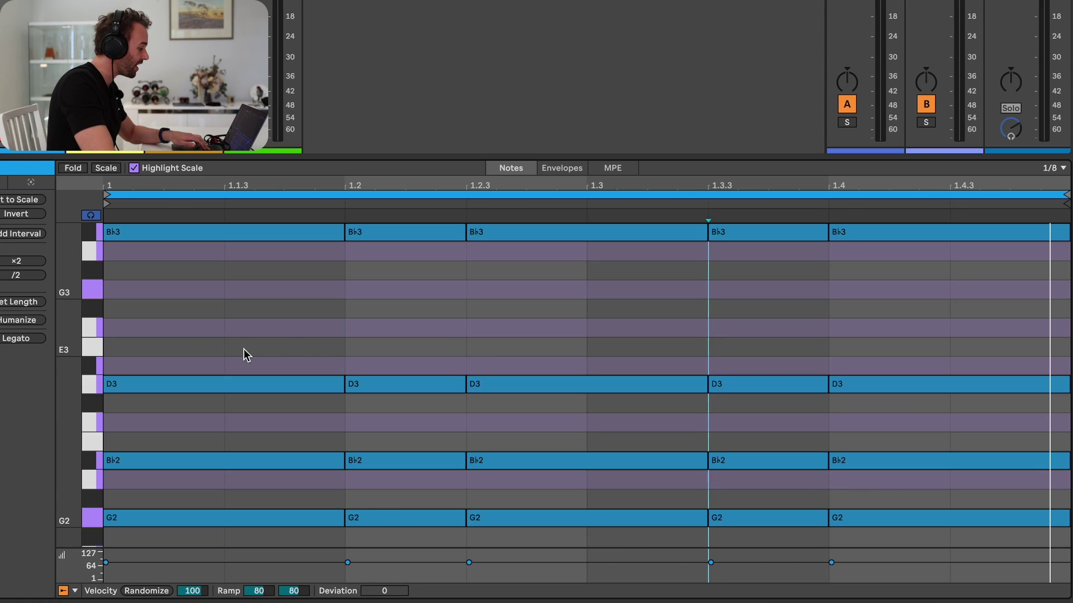
# Step: Split the first D3 note at a chosen point, then split its first half again
pyautogui.moveTo(241, 351)
pyautogui.mouseDown()
pyautogui.moveTo(234, 420)
pyautogui.moveTo(243, 417)
pyautogui.mouseUp()
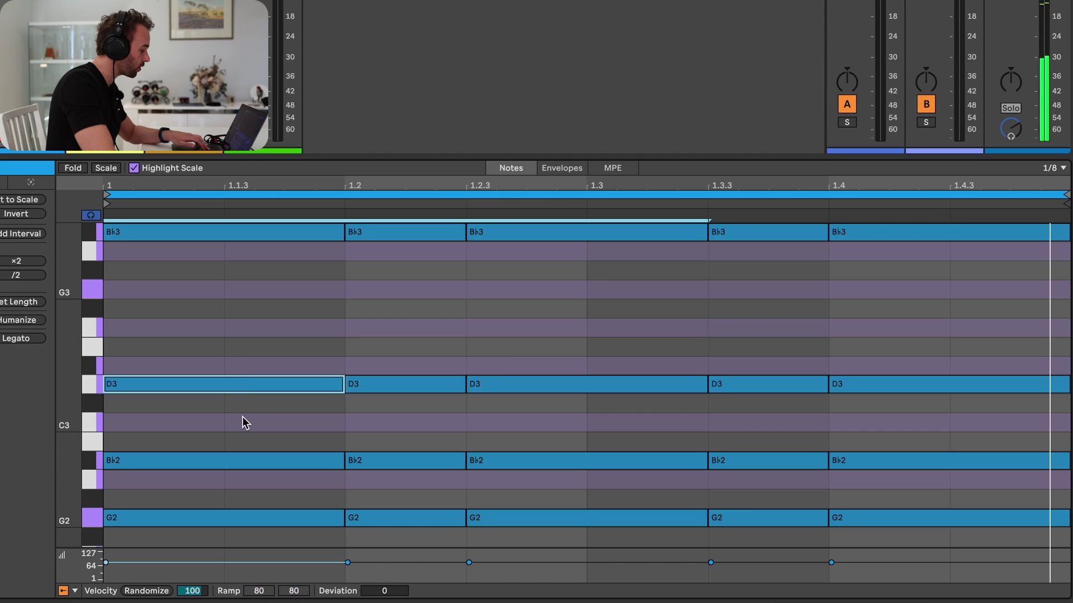
pyautogui.click(242, 417)
pyautogui.click(245, 410)
pyautogui.press('super+e')
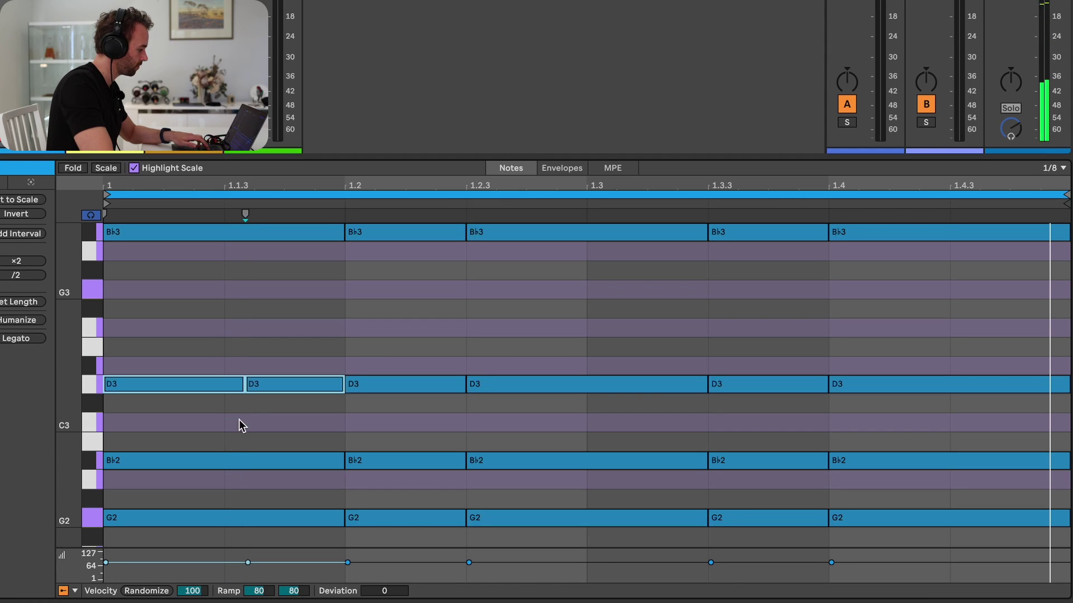
pyautogui.moveTo(187, 412)
pyautogui.mouseDown()
pyautogui.moveTo(186, 330)
pyautogui.moveTo(181, 342)
pyautogui.mouseUp()
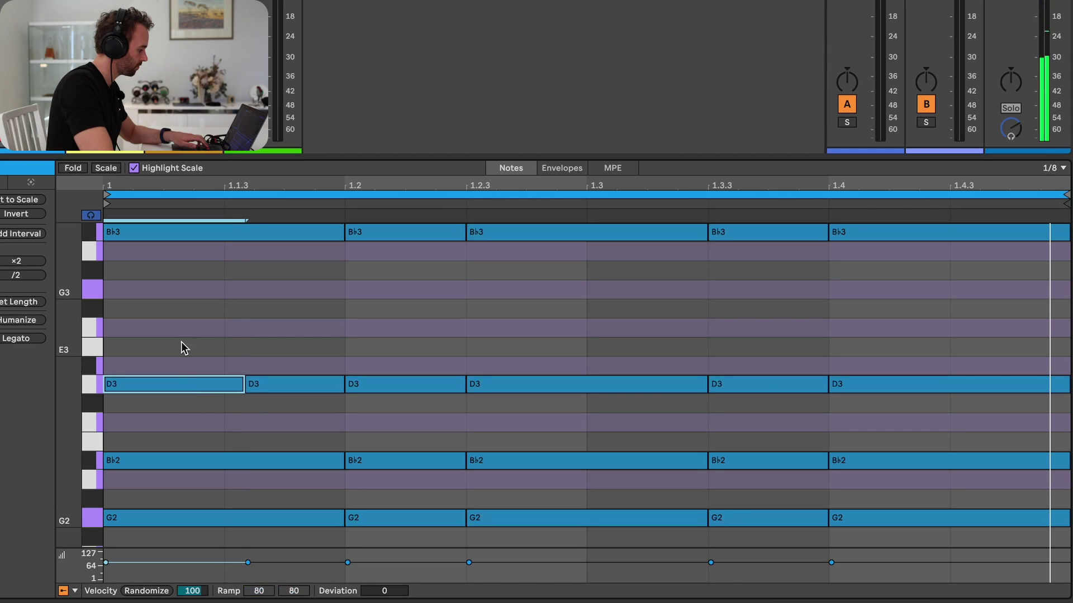
pyautogui.click(182, 413)
pyautogui.press('super+e')
# Step: Split the D3 at 1.2.3 twice and the B♭2 at 1.4 into two eighths
pyautogui.moveTo(541, 421); pyautogui.dragTo(541, 347)
pyautogui.press('super+e')
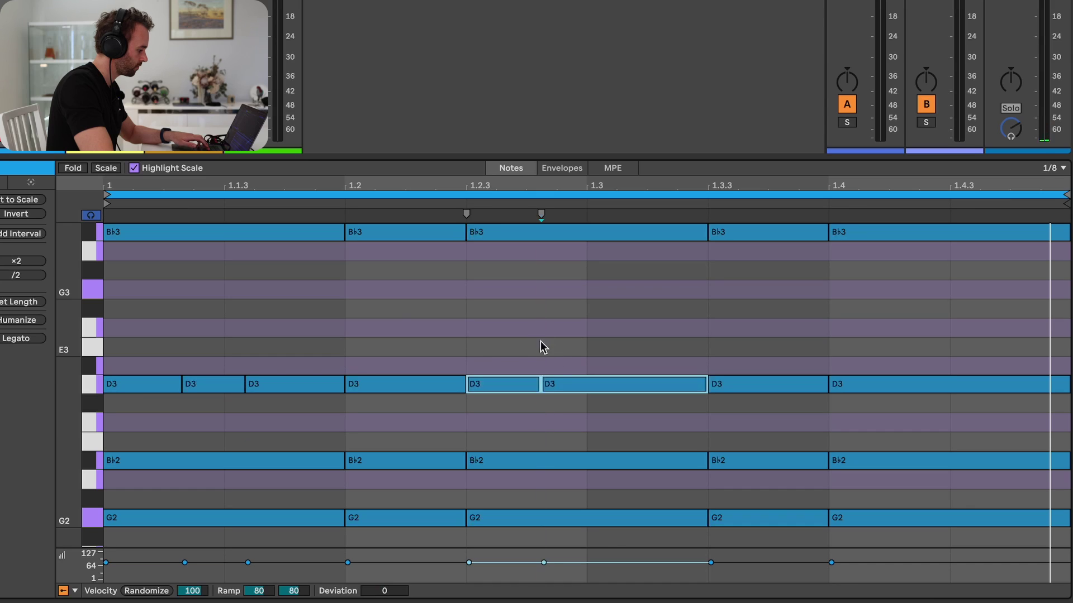
pyautogui.moveTo(655, 354); pyautogui.dragTo(657, 427)
pyautogui.press('super+e')
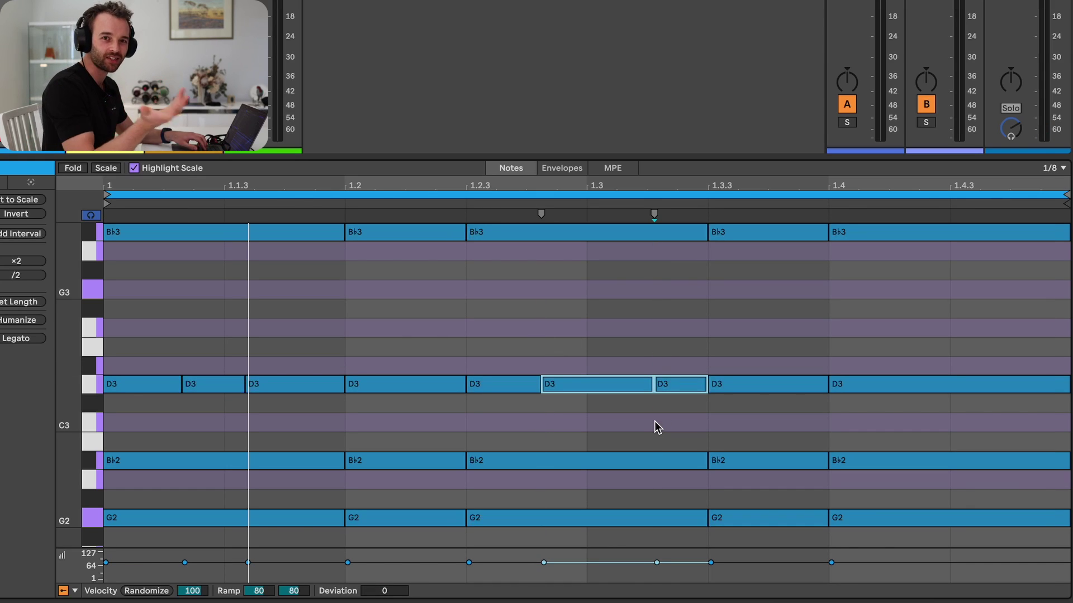
pyautogui.press('space')
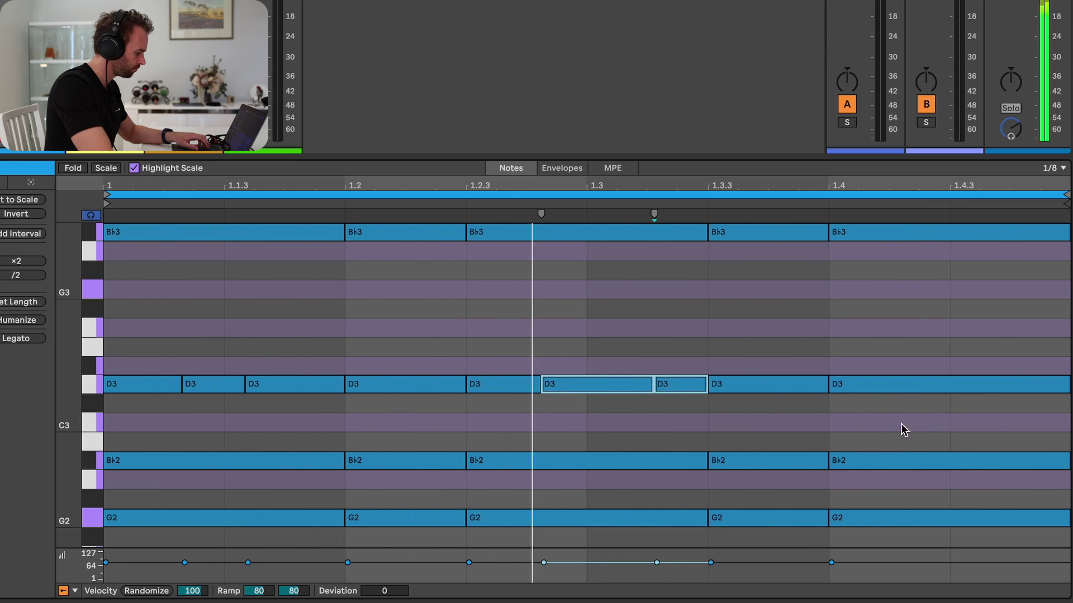
pyautogui.moveTo(943, 436); pyautogui.dragTo(943, 500)
pyautogui.press('super+e')
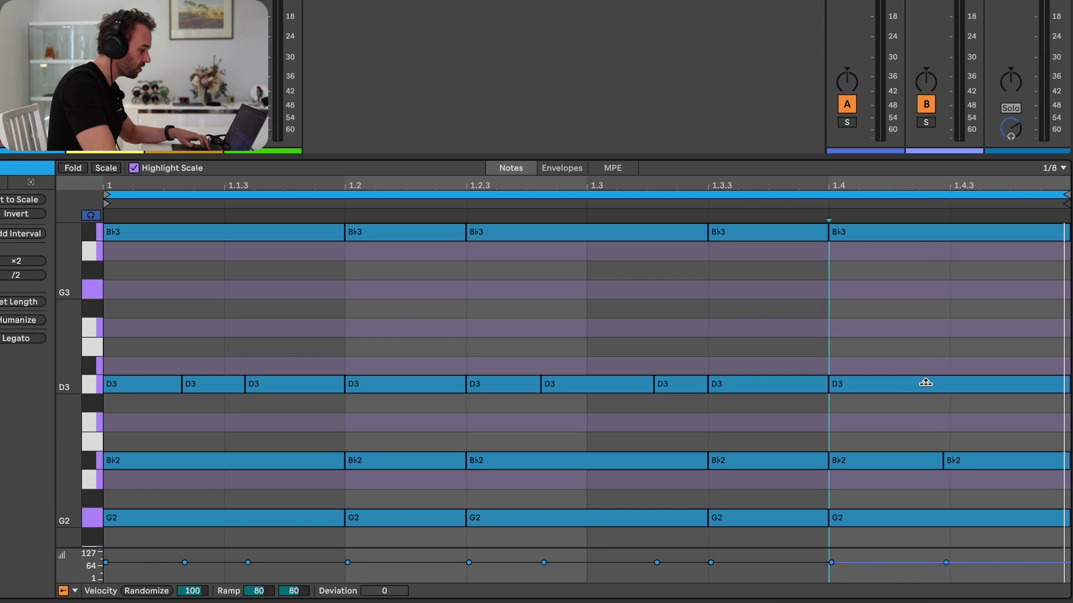
# Step: Chop the D3 note at 1.4 into five equal repeated notes and play the clip
pyautogui.moveTo(925, 383); pyautogui.dragTo(926, 368)
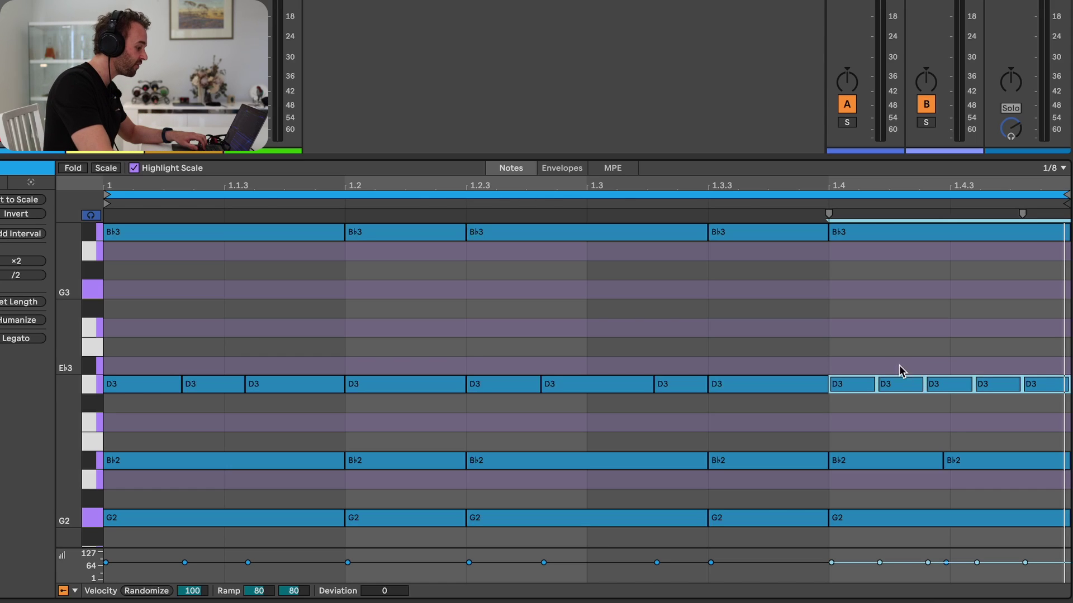
pyautogui.click(867, 363)
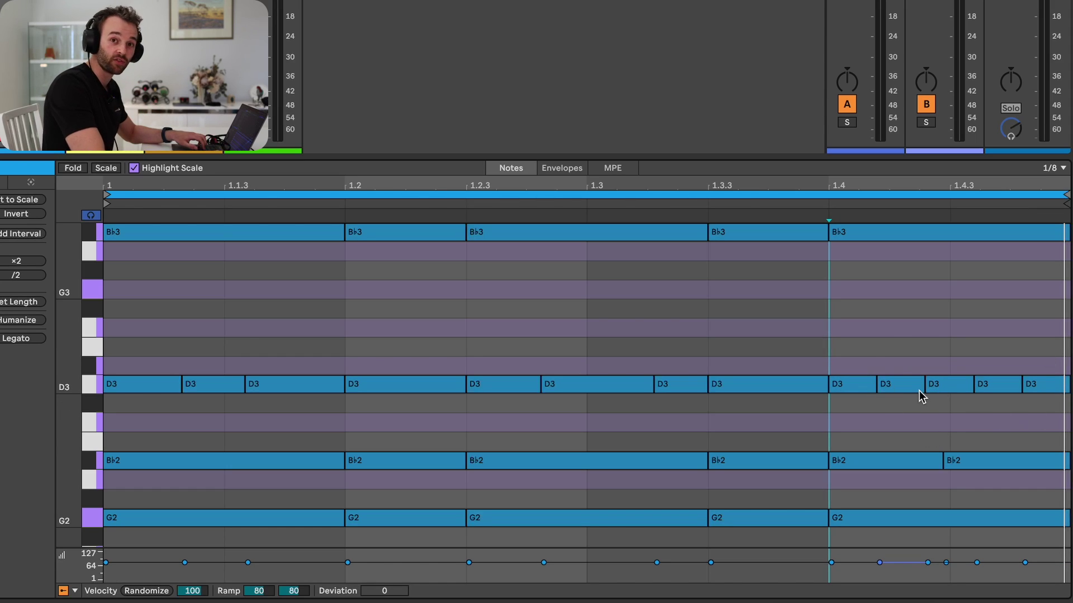
pyautogui.press('space')
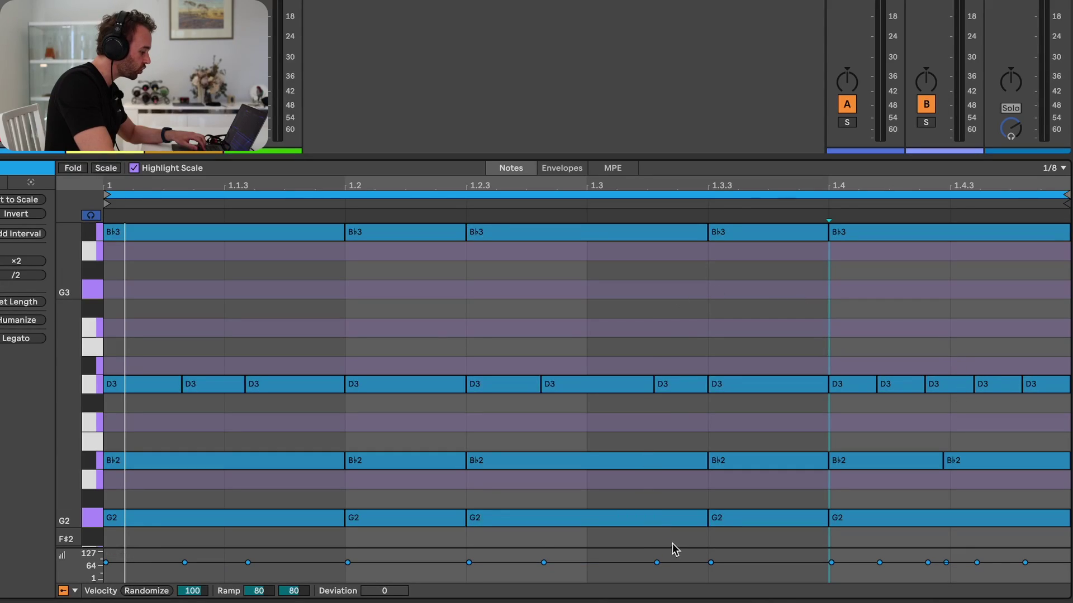
# Step: Join the three D3 pieces between 1.2.3 and 1.3.3 into one note
pyautogui.moveTo(681, 543); pyautogui.dragTo(512, 232)
pyautogui.press('super+j')
pyautogui.click(522, 266)
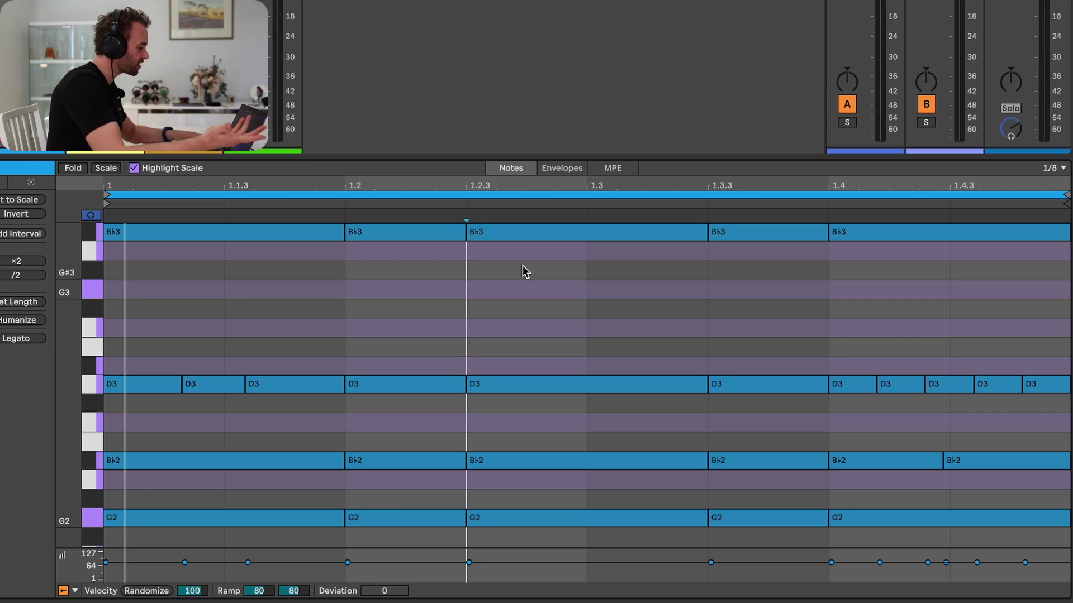
# Step: Chop the B♭3 note into three and the B♭2 note at 1.2.3 into five
pyautogui.click(544, 236)
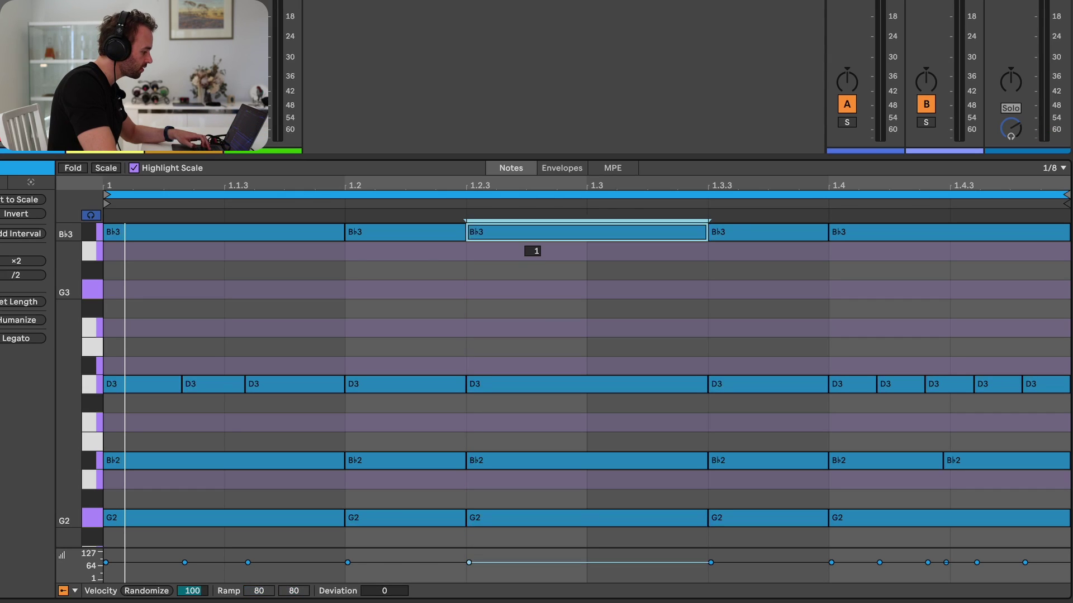
pyautogui.press('super+e')
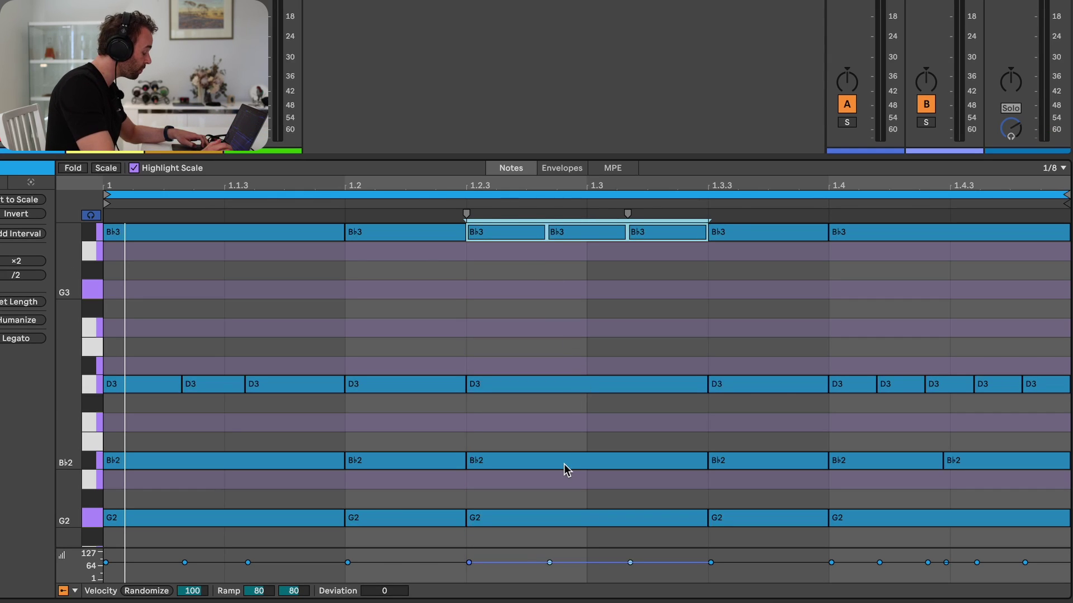
pyautogui.moveTo(564, 464)
pyautogui.mouseDown()
pyautogui.moveTo(565, 412)
pyautogui.moveTo(568, 463)
pyautogui.mouseUp()
pyautogui.press('super+e')
pyautogui.click(581, 403)
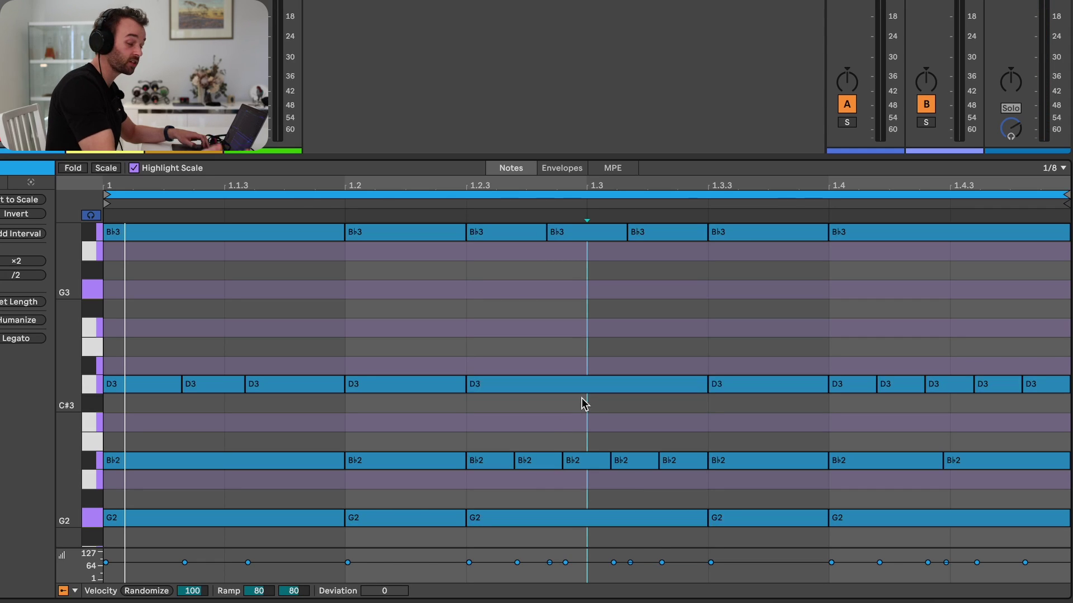
# Step: Rejoin the chopped B♭2 pair near 1.3 and the two D3 notes at 1.4.3
pyautogui.click(589, 391)
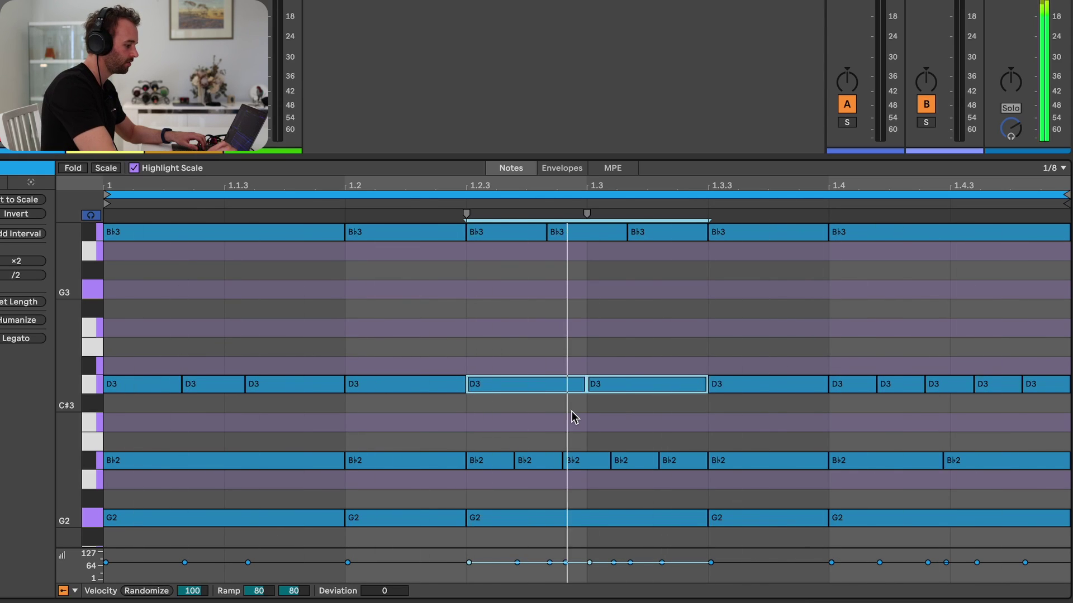
pyautogui.press('space')
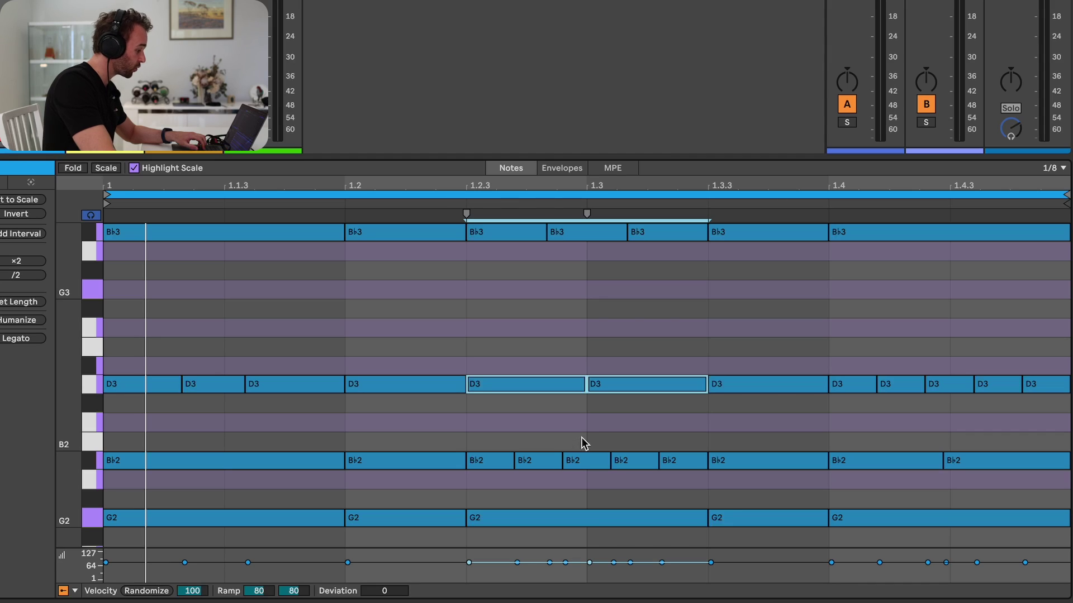
pyautogui.moveTo(587, 439); pyautogui.dragTo(635, 483)
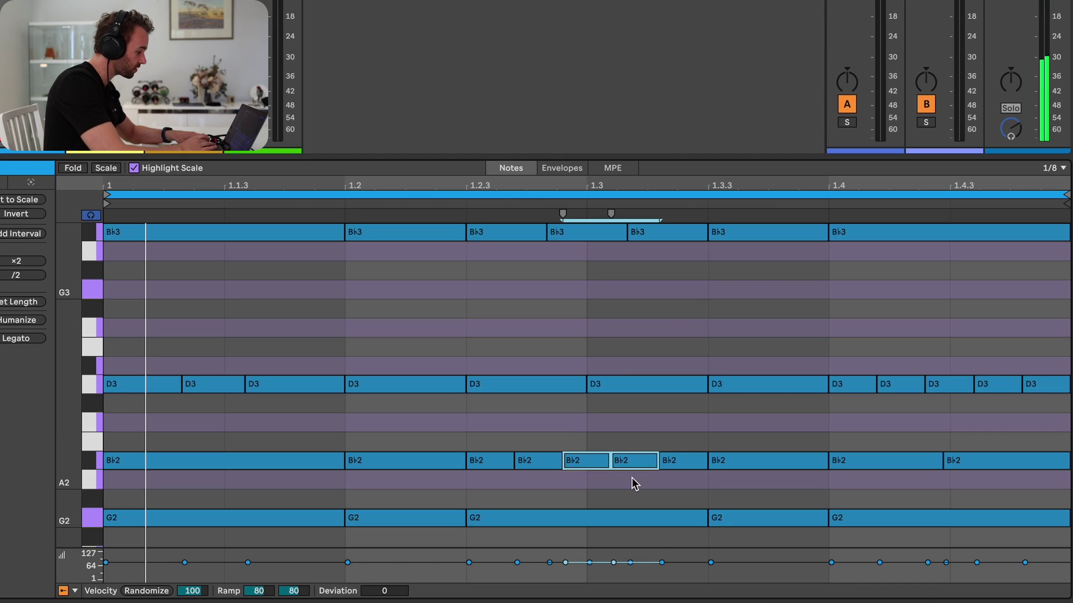
pyautogui.moveTo(952, 423); pyautogui.dragTo(978, 370)
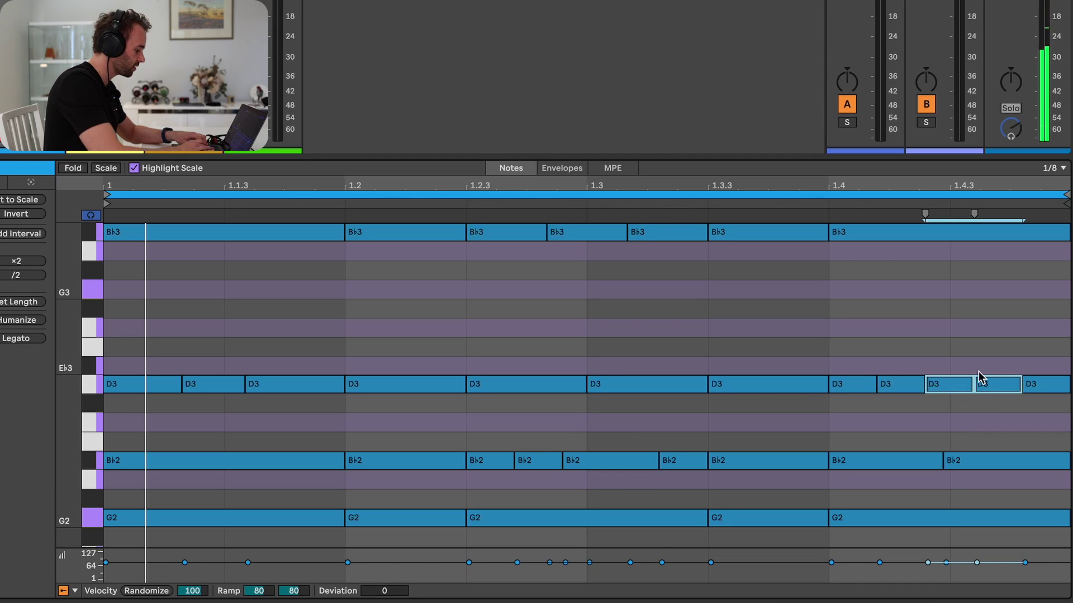
pyautogui.press('space')
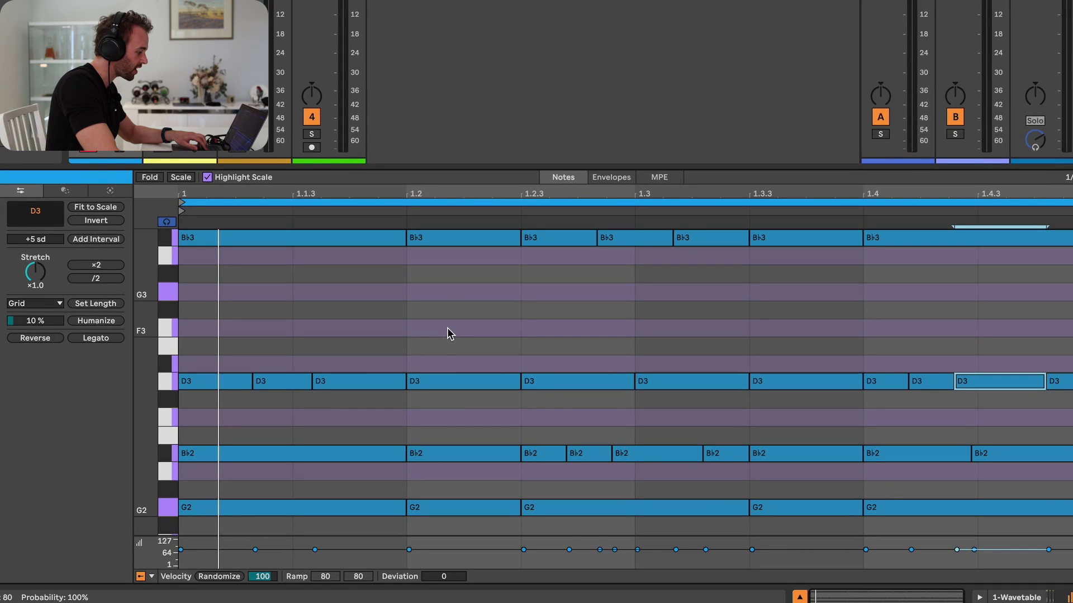
# Step: Stretch the two D3 notes starting at 1.2 by a factor of 1.3
pyautogui.click(973, 396)
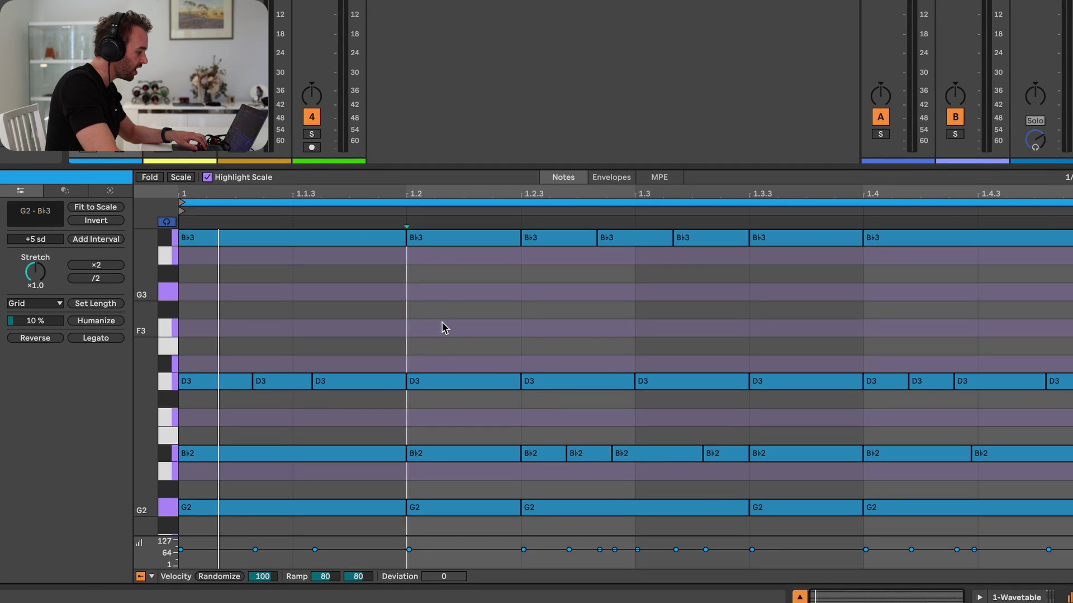
pyautogui.moveTo(473, 353); pyautogui.dragTo(543, 402)
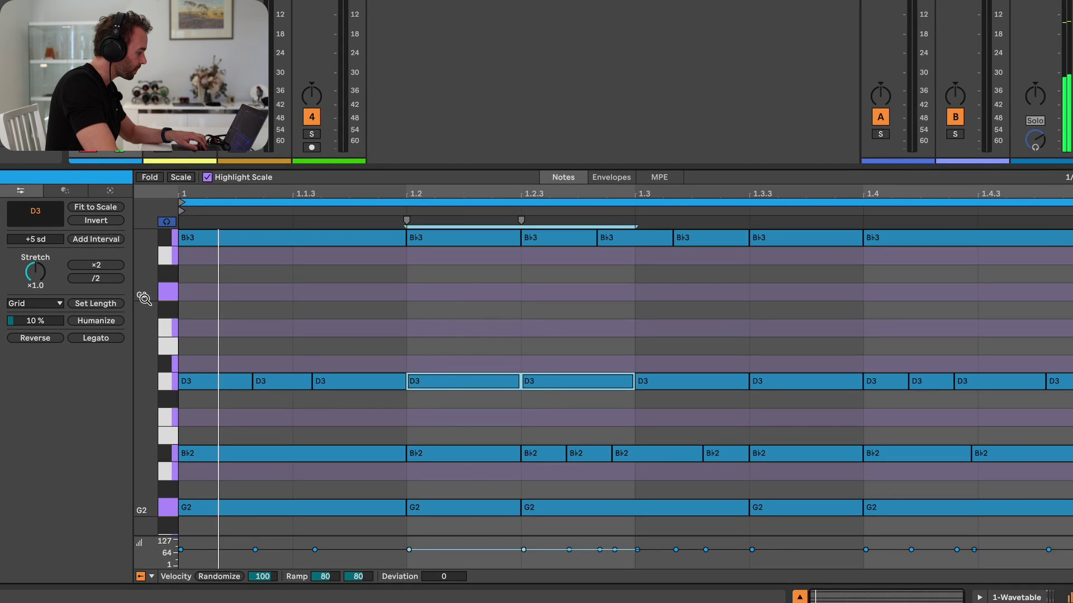
pyautogui.click(40, 280)
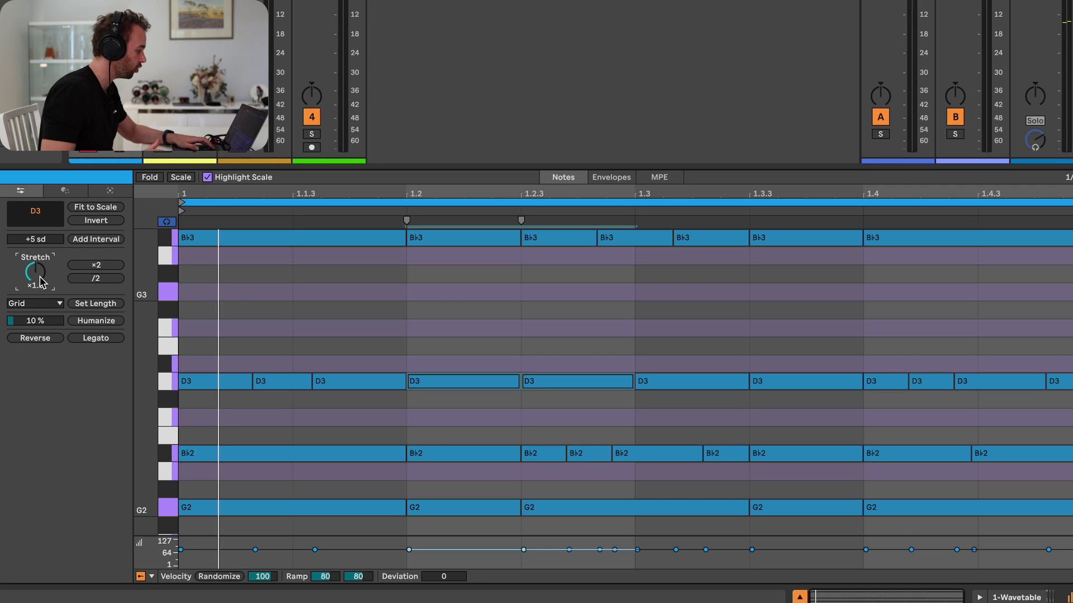
pyautogui.moveTo(40, 280); pyautogui.dragTo(40, 279)
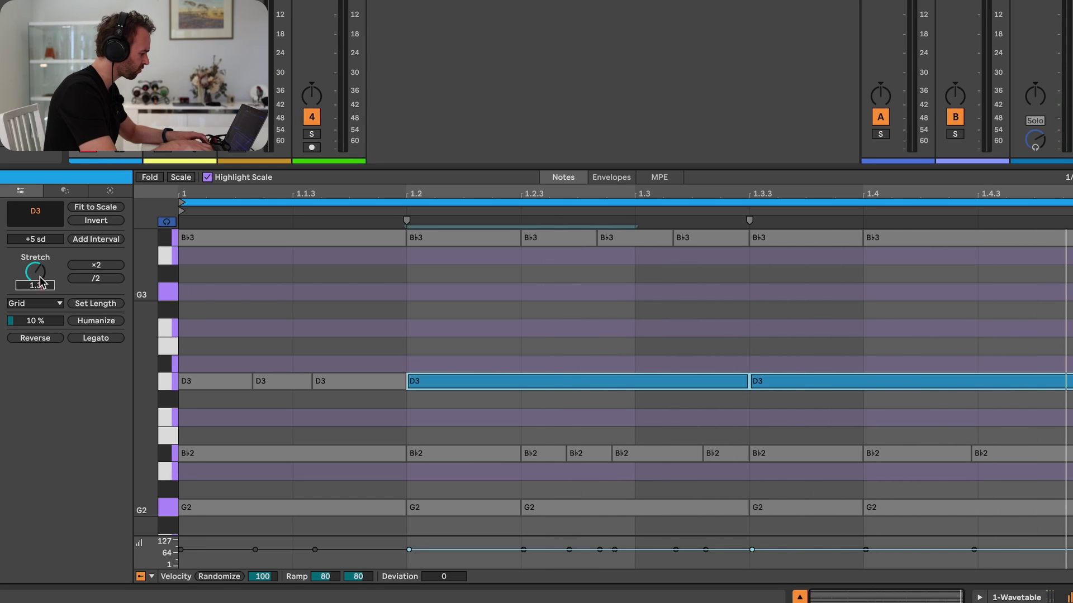
pyautogui.press('Return')
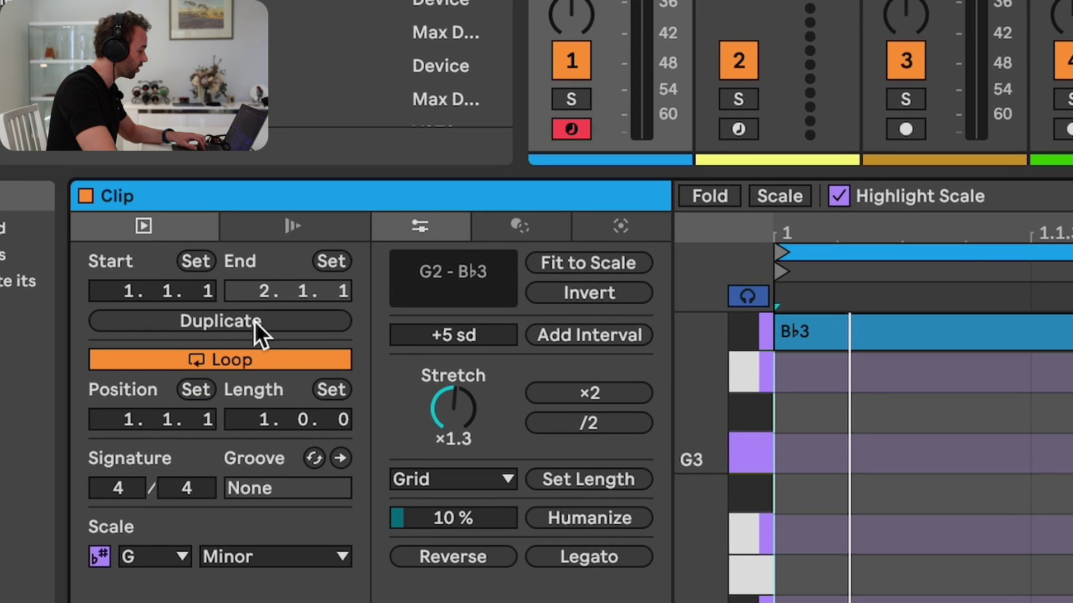
# Step: Duplicate the clip twice, extending the loop from 1 to 4 bars
pyautogui.click(255, 320)
pyautogui.click(255, 321)
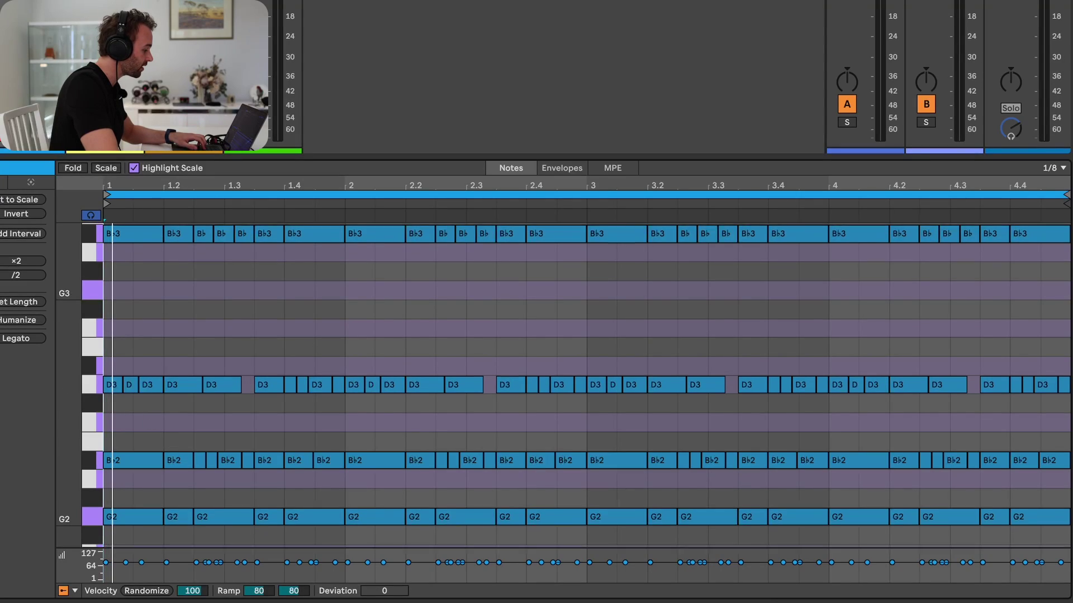
# Step: Transpose all bar-2 notes down three scale degrees
pyautogui.scroll(-3, 393, 282)
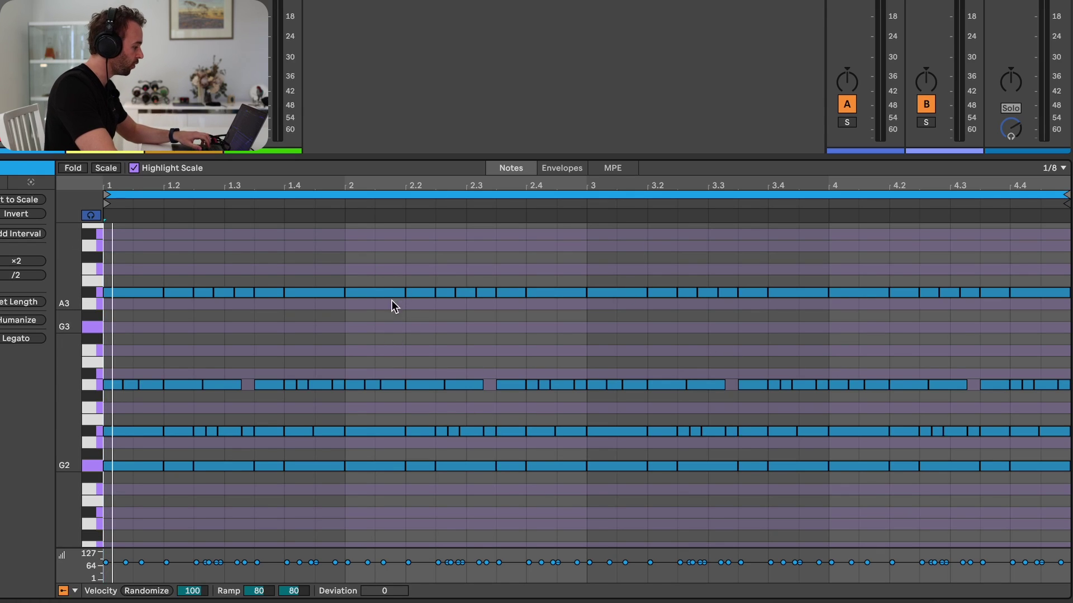
pyautogui.moveTo(377, 253); pyautogui.dragTo(579, 494)
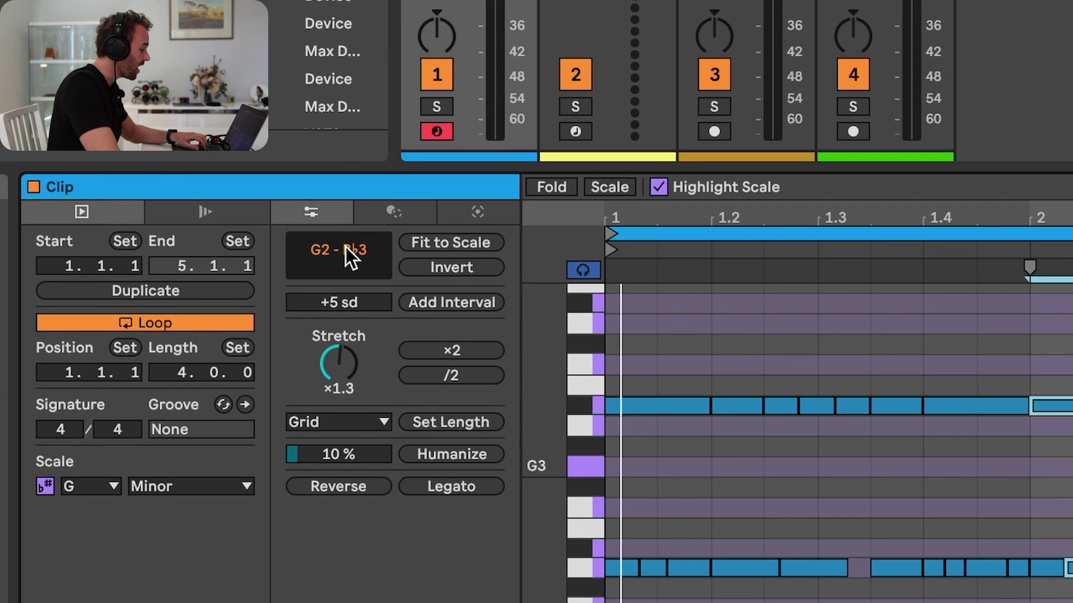
pyautogui.click(347, 247)
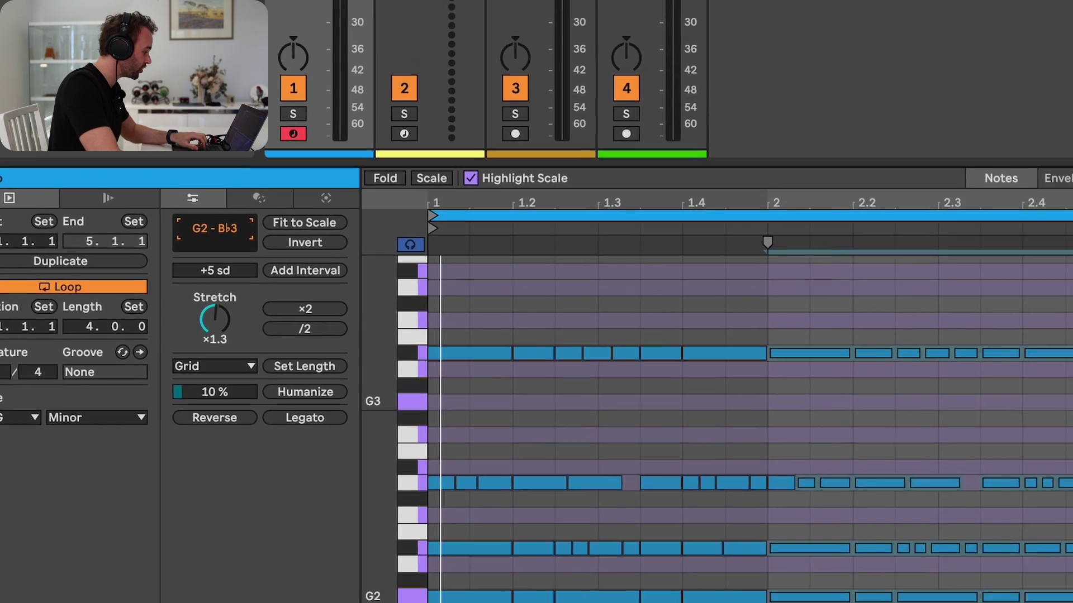
pyautogui.press('Down')
pyautogui.hotkey('ctrl', 'a')
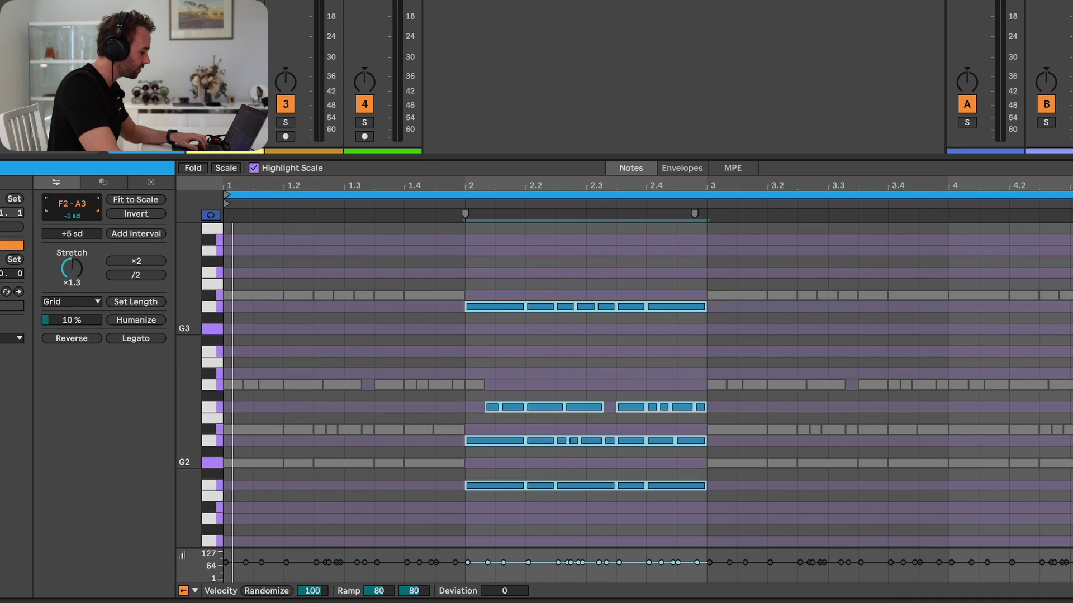
pyautogui.press('Down')
pyautogui.press('Up')
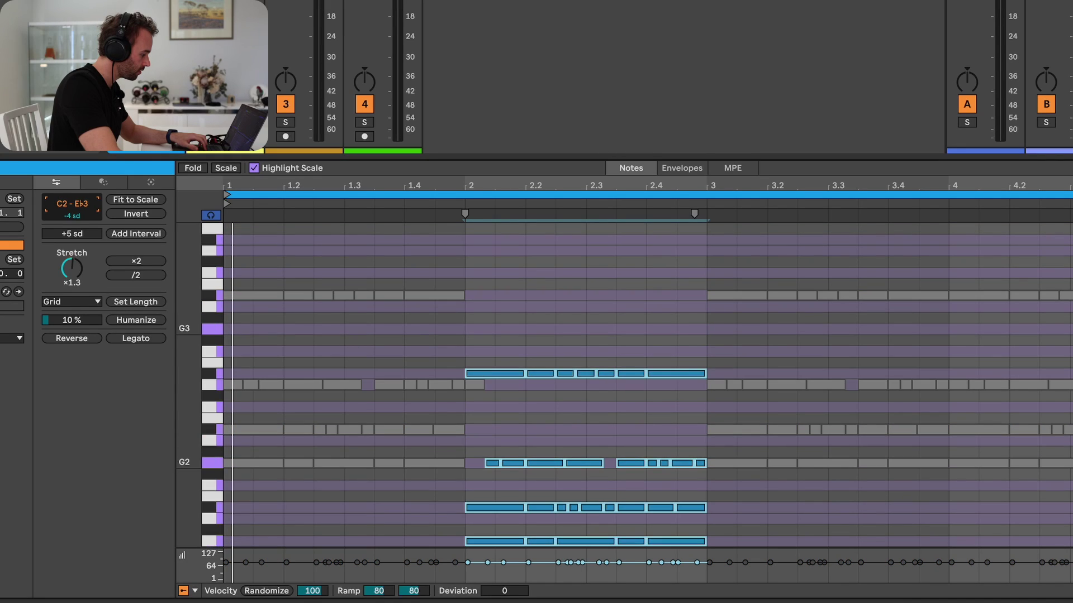
pyautogui.press('Down')
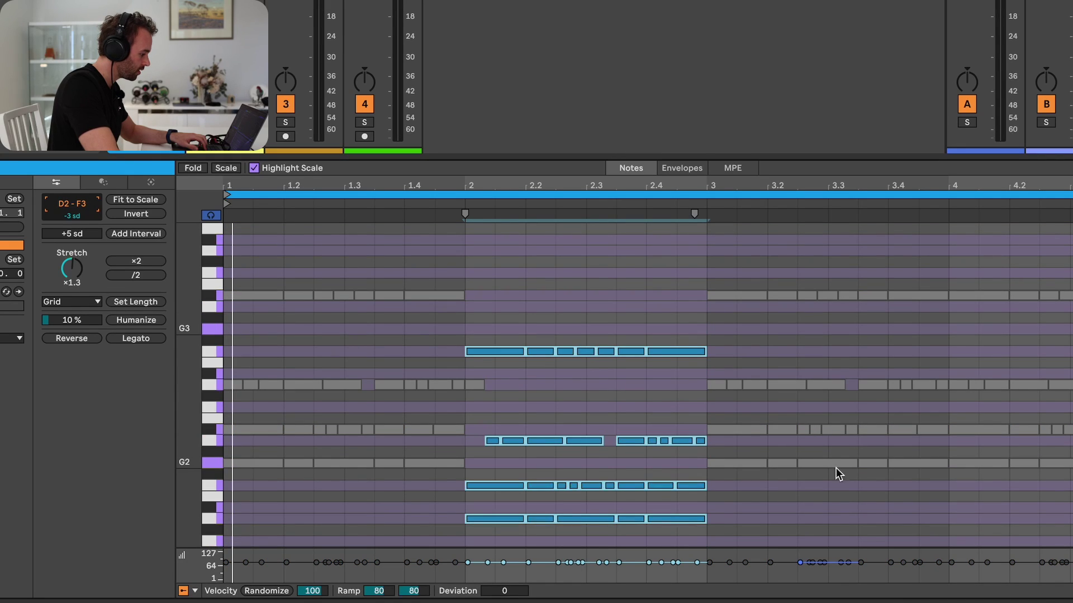
# Step: Transpose all bar-3 notes down one scale degree
pyautogui.click(729, 481)
pyautogui.moveTo(730, 481); pyautogui.dragTo(940, 248)
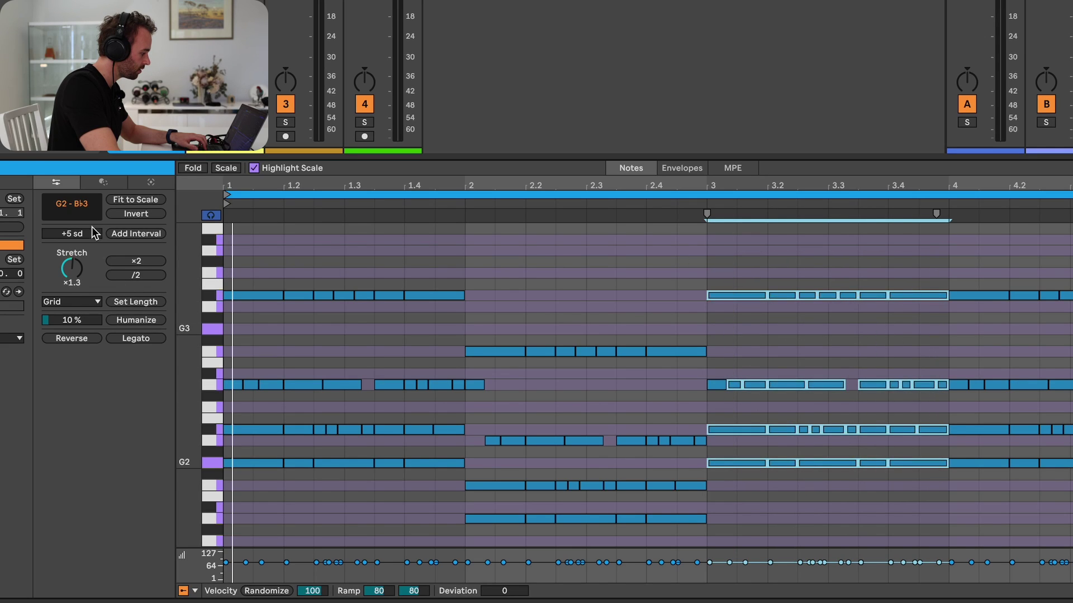
pyautogui.moveTo(89, 212)
pyautogui.mouseDown()
pyautogui.moveTo(89, 201)
pyautogui.moveTo(90, 211)
pyautogui.mouseUp()
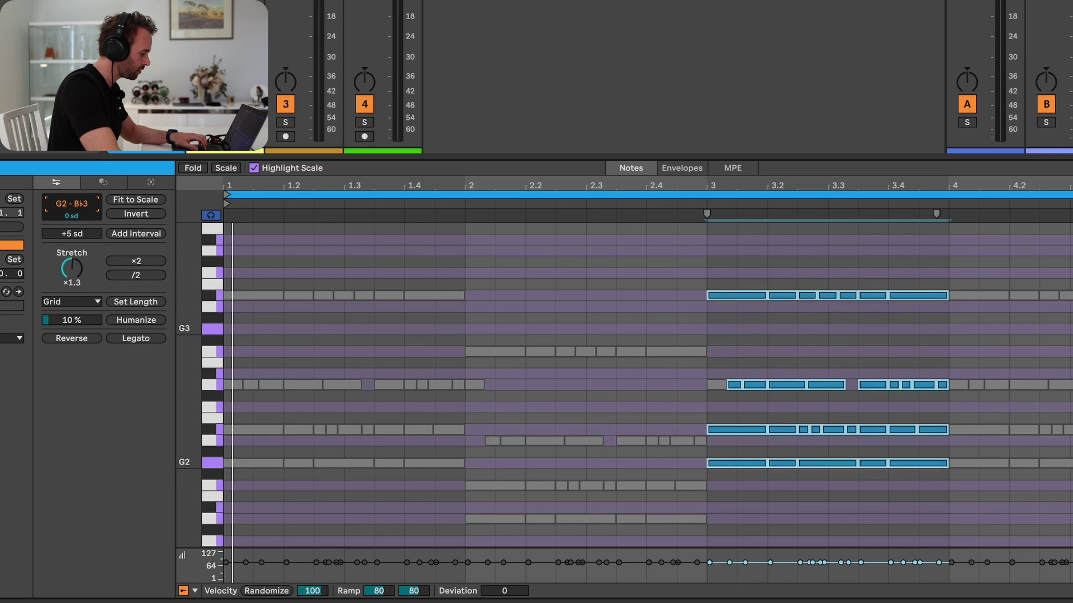
pyautogui.press('Down')
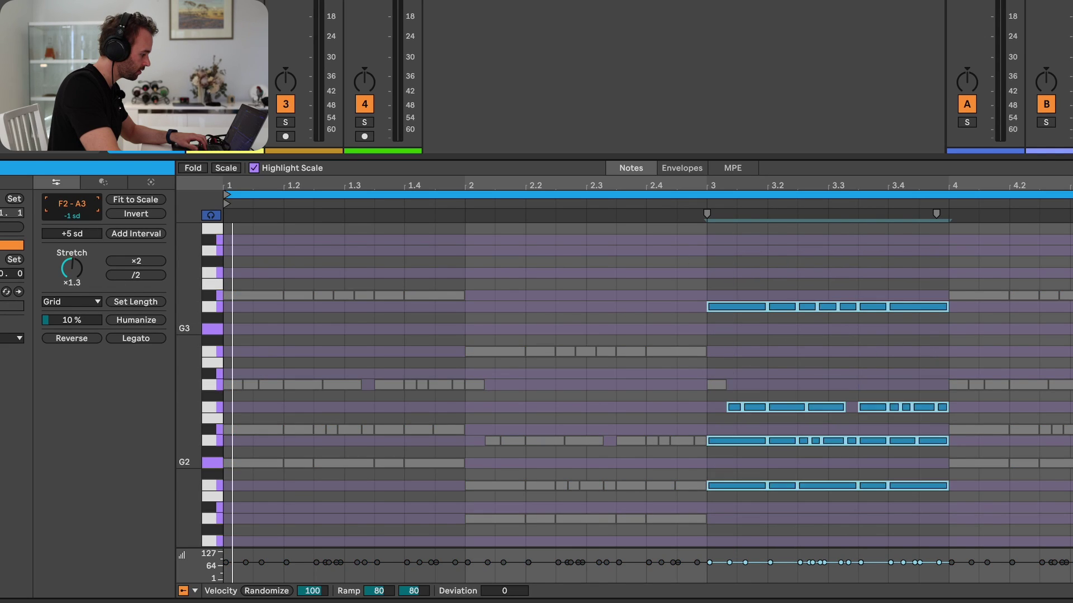
# Step: Raise the bar-4 notes two scale degrees and play back the progression
pyautogui.click(974, 477)
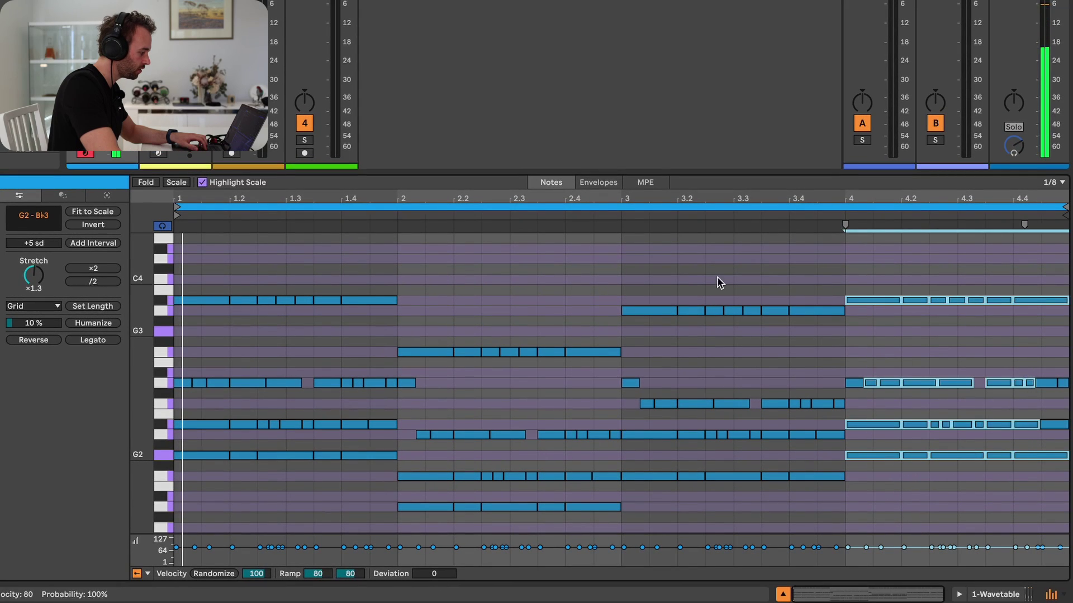
pyautogui.moveTo(40, 230); pyautogui.dragTo(41, 219)
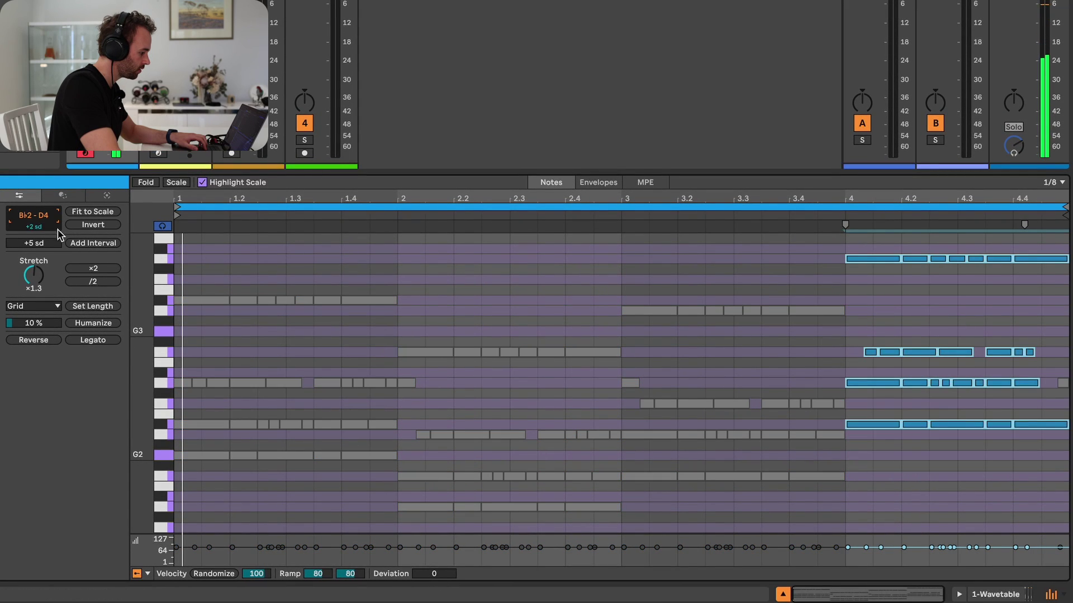
pyautogui.click(179, 344)
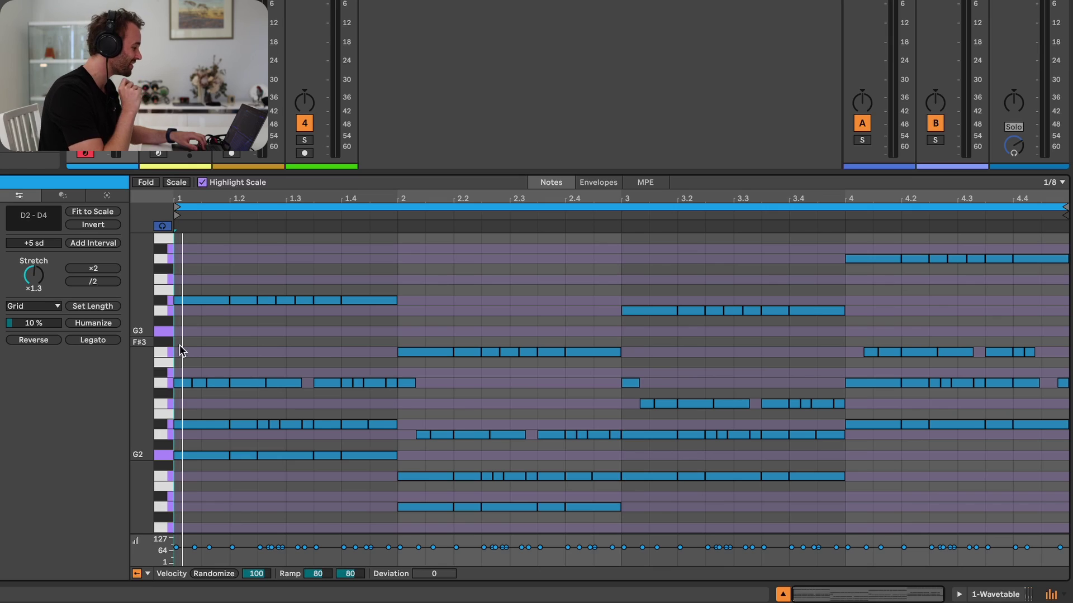
pyautogui.press('space')
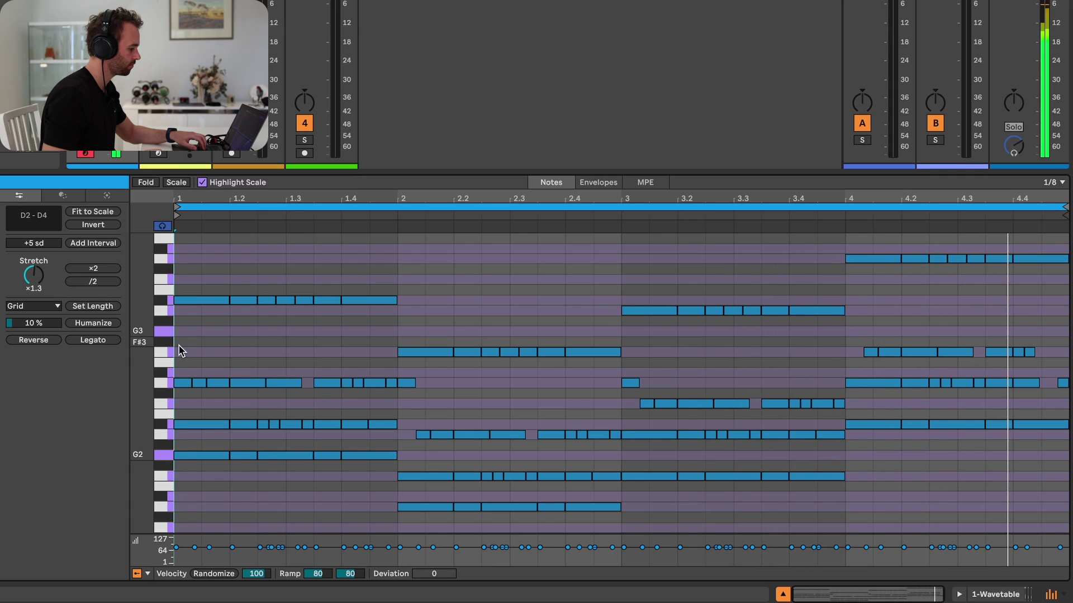
# Step: Move the bar-2 notes after 2.2 up one scale degree
pyautogui.press('space')
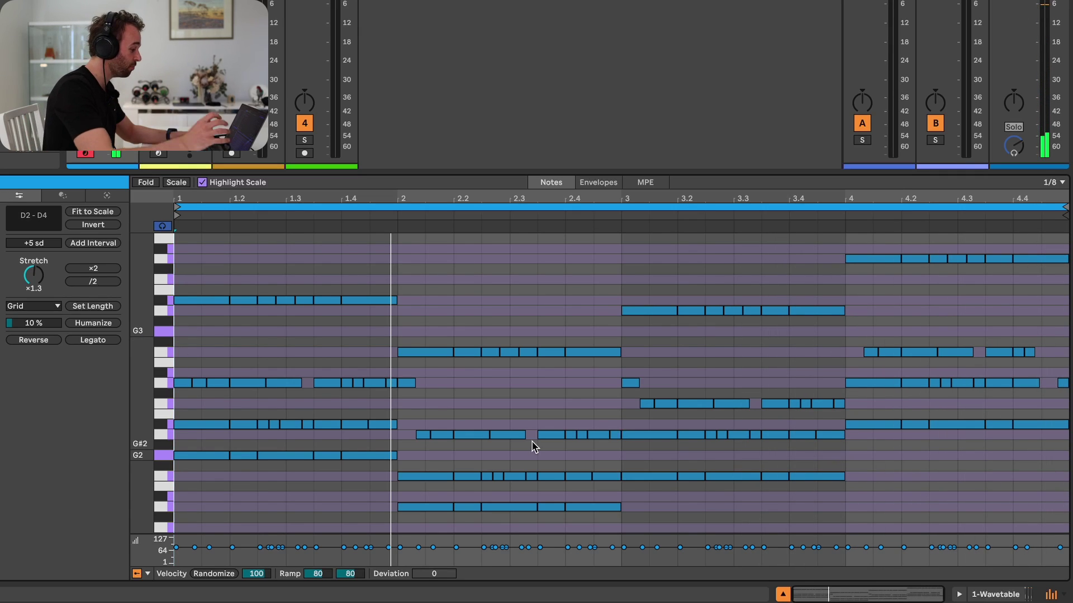
pyautogui.moveTo(526, 321); pyautogui.dragTo(598, 509)
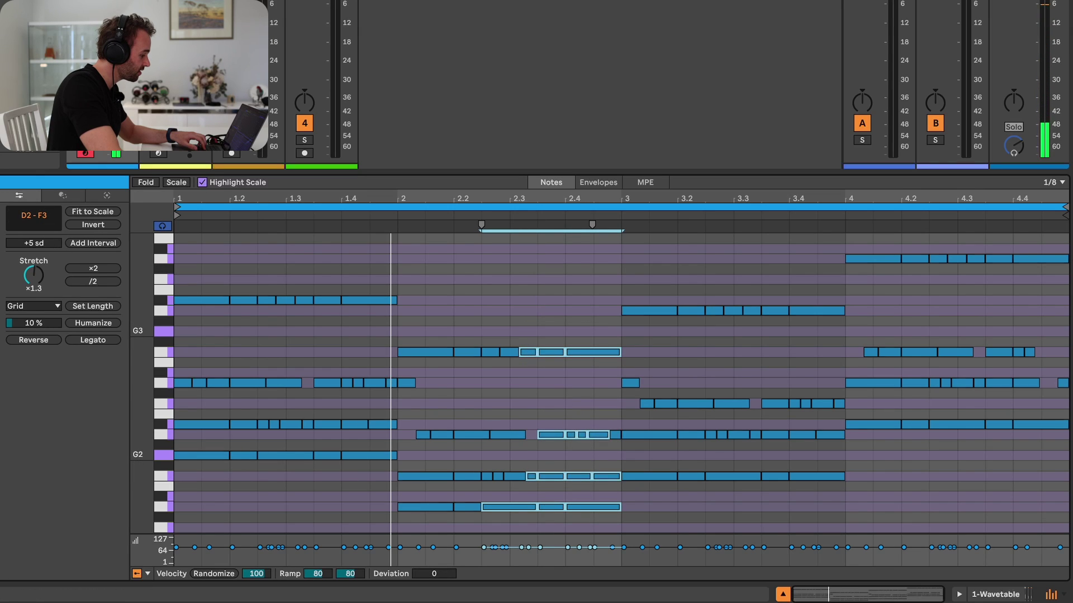
pyautogui.press('Up')
# Step: Shift the notes at 4.3–4.4 down three scale degrees and those at 3.2–3.4 down two
pyautogui.moveTo(997, 442); pyautogui.dragTo(1062, 259)
pyautogui.moveTo(45, 223); pyautogui.dragTo(44, 237)
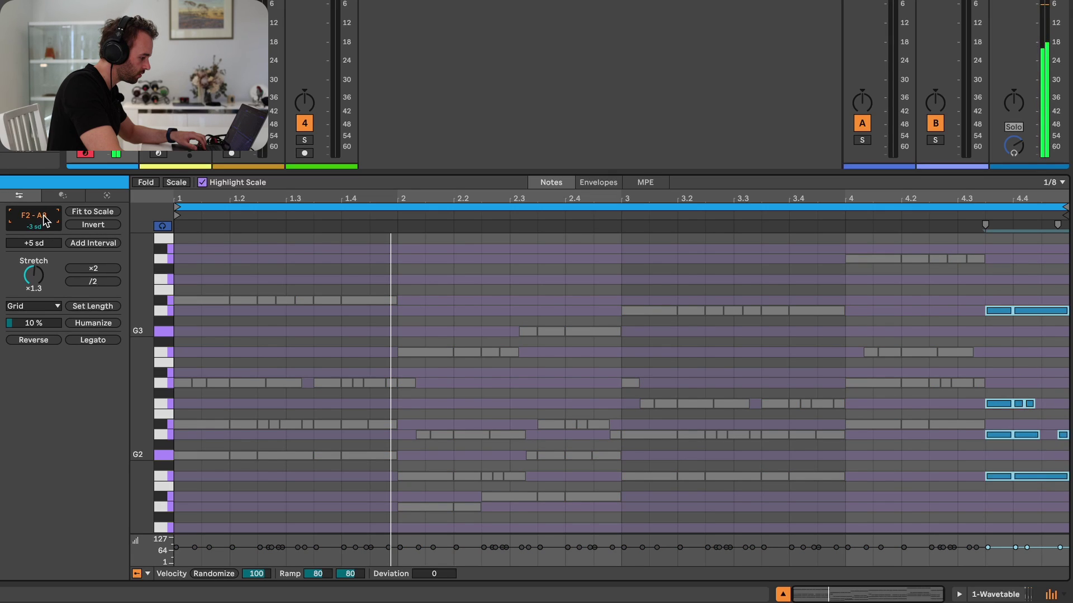
pyautogui.moveTo(725, 493); pyautogui.dragTo(773, 296)
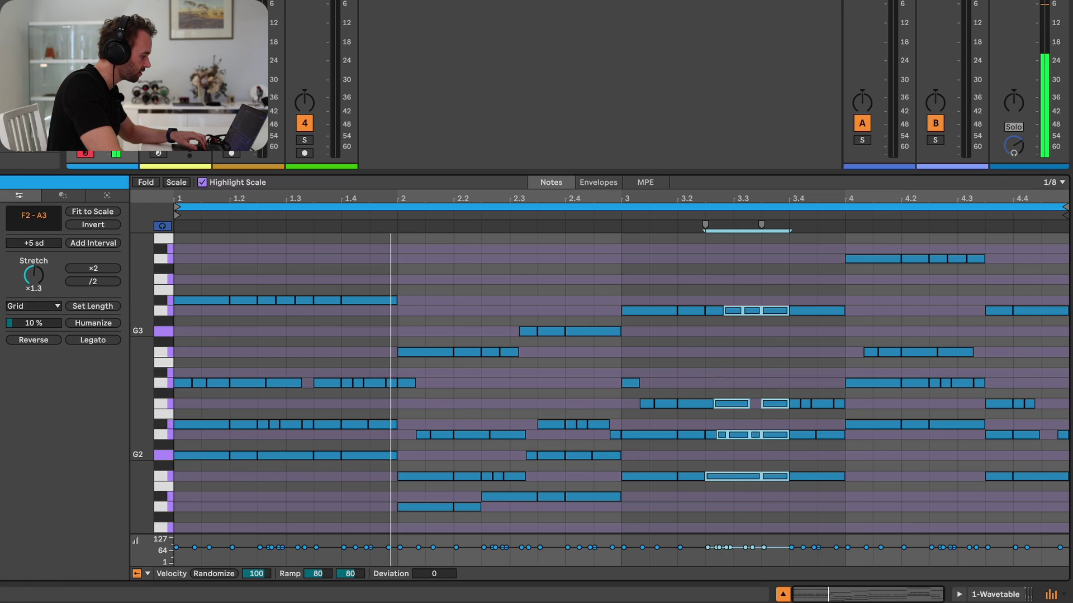
pyautogui.moveTo(33, 216); pyautogui.dragTo(34, 224)
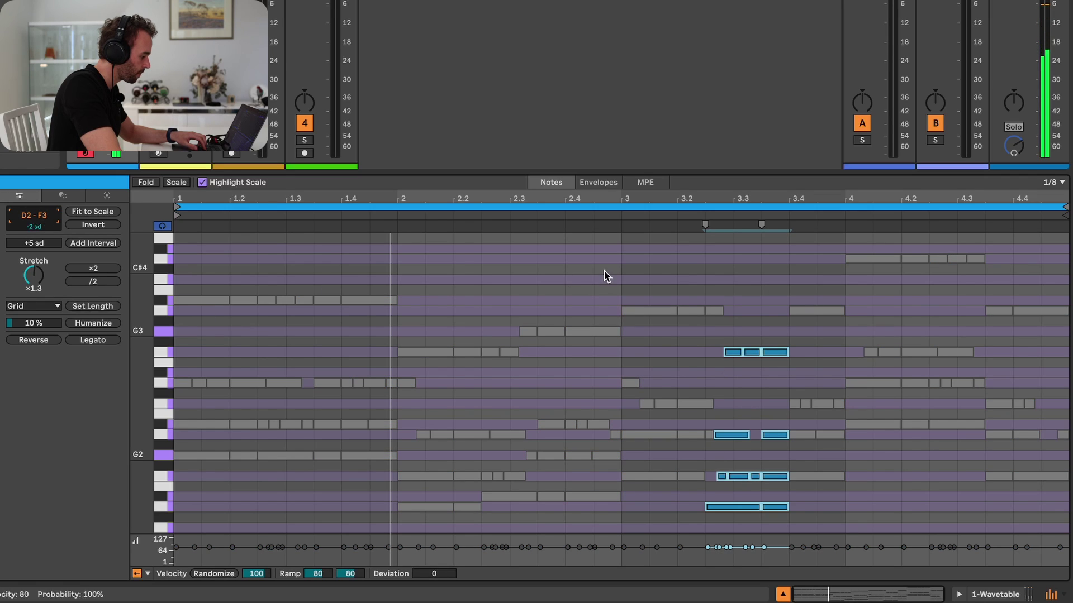
pyautogui.click(662, 333)
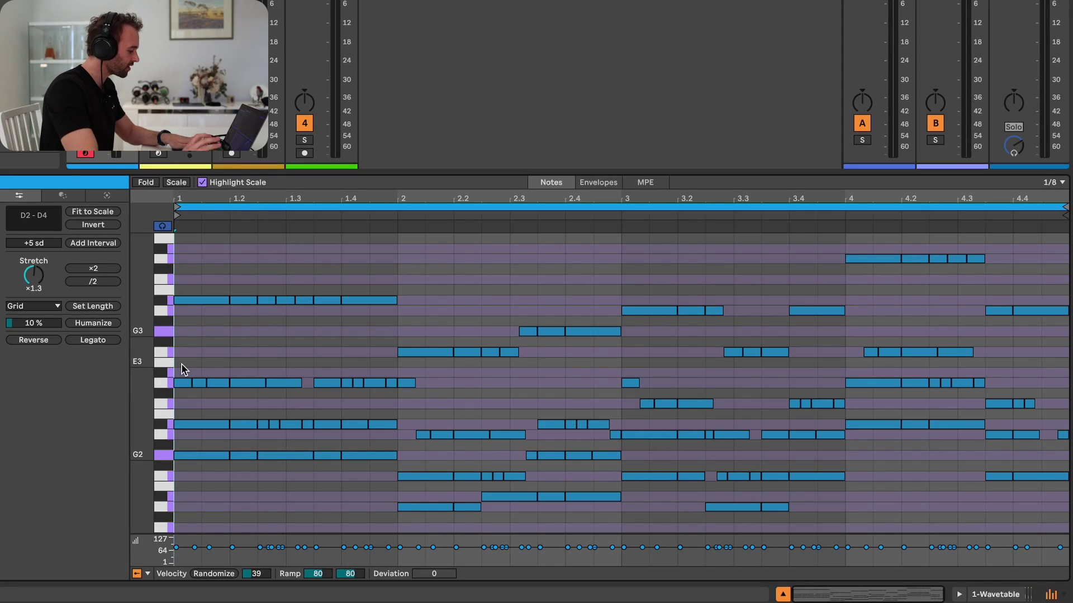
# Step: Join the chopped D3, F2 and B♭2 fragments across bars 1–3 into single notes
pyautogui.moveTo(181, 363); pyautogui.dragTo(303, 433)
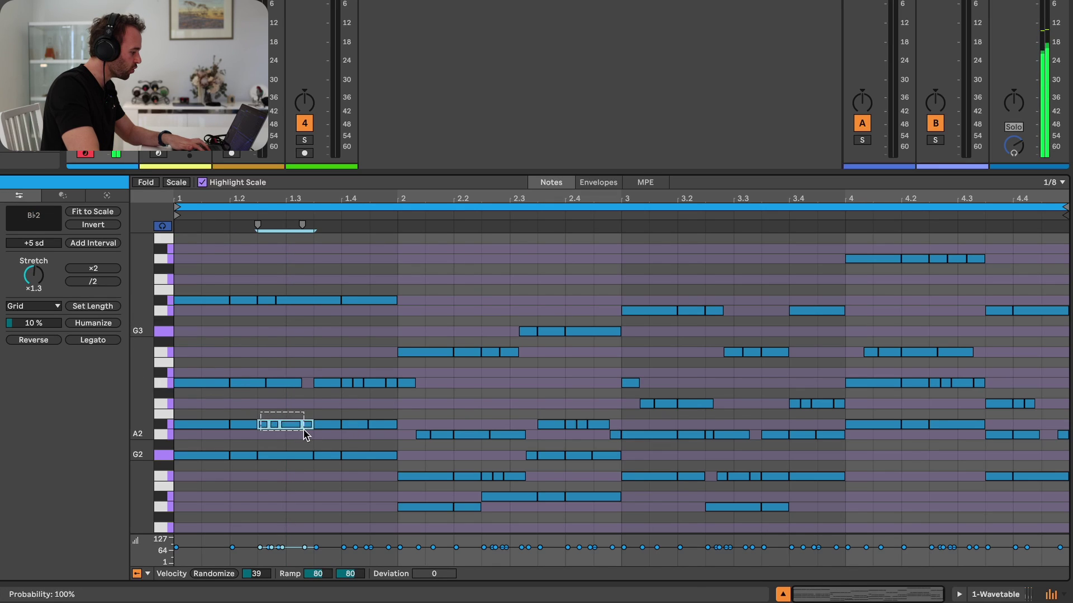
pyautogui.moveTo(360, 391); pyautogui.dragTo(384, 377)
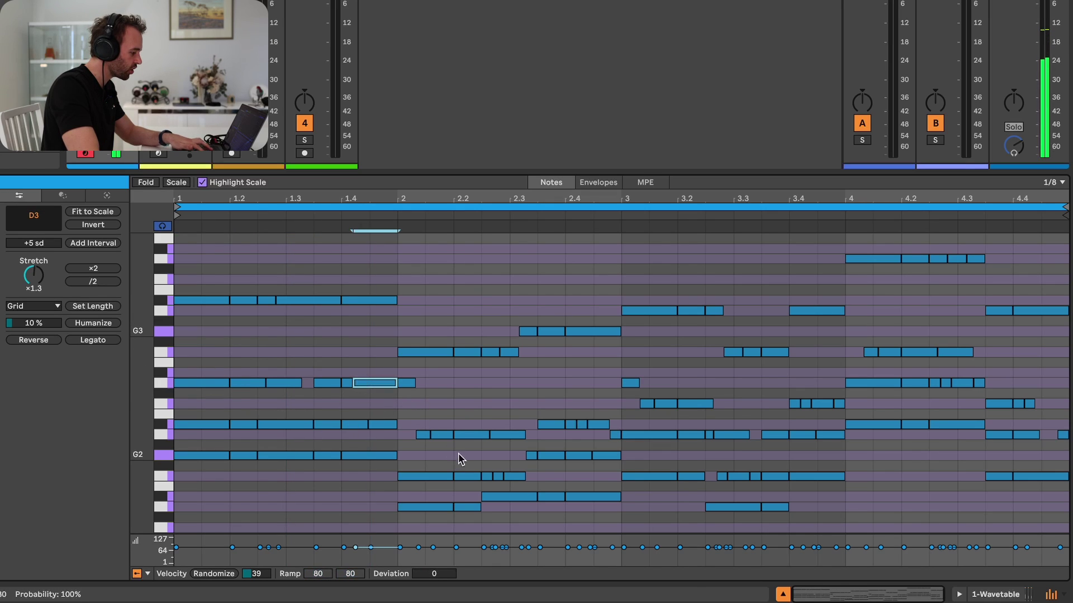
pyautogui.moveTo(489, 463); pyautogui.dragTo(500, 479)
pyautogui.moveTo(572, 432); pyautogui.dragTo(584, 421)
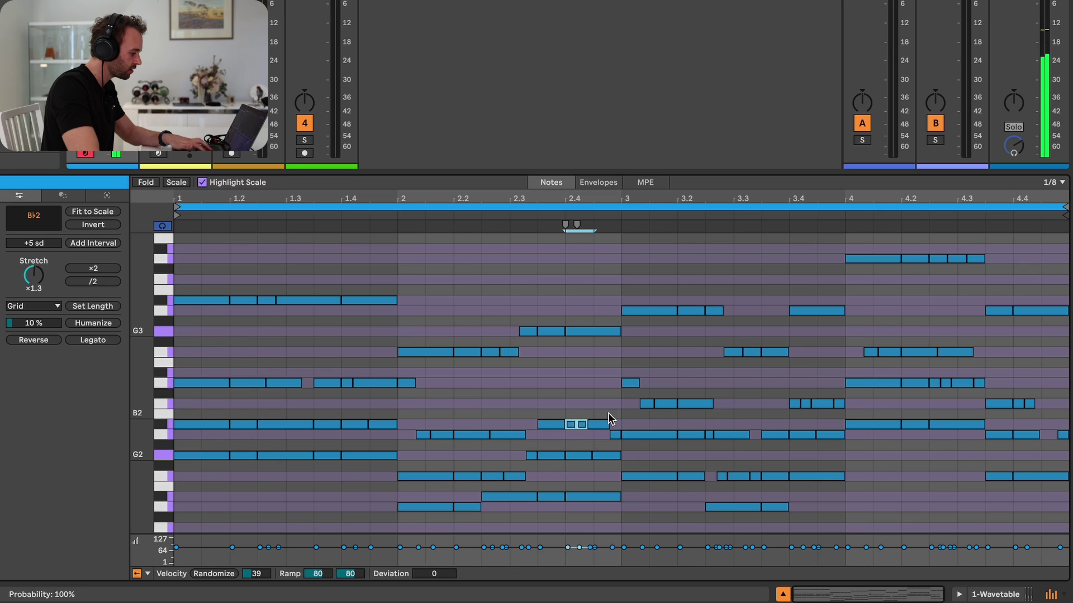
pyautogui.moveTo(795, 391); pyautogui.dragTo(827, 406)
pyautogui.hotkey('ctrl', 'j')
# Step: Join the D-row fragments, the two C3 notes near 4.4 and the short pair near 2.2
pyautogui.click(936, 397)
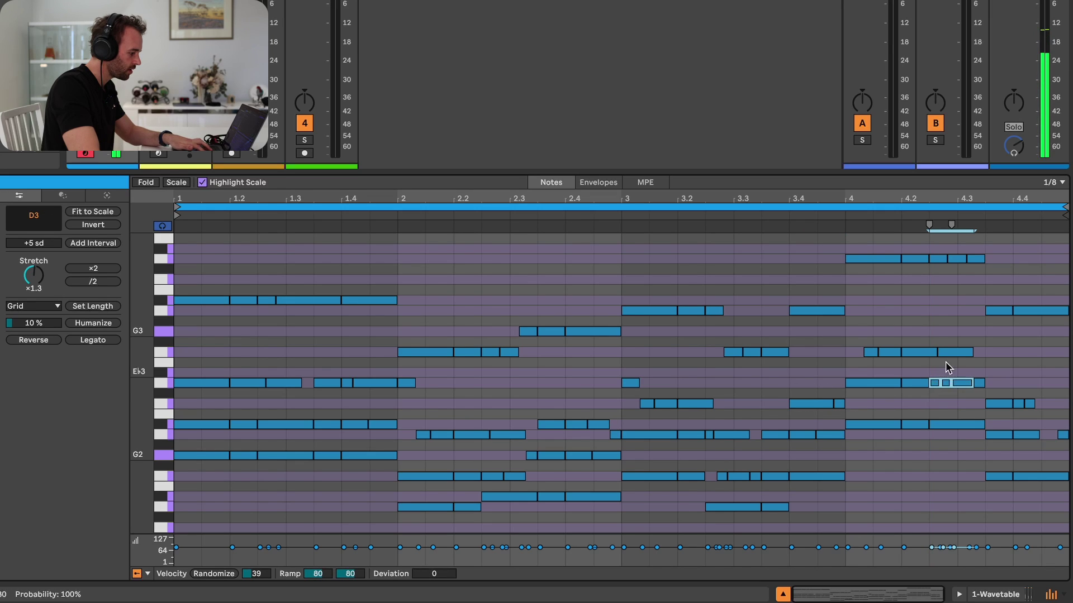
pyautogui.moveTo(1008, 395); pyautogui.dragTo(1038, 407)
pyautogui.hotkey('ctrl', 'j')
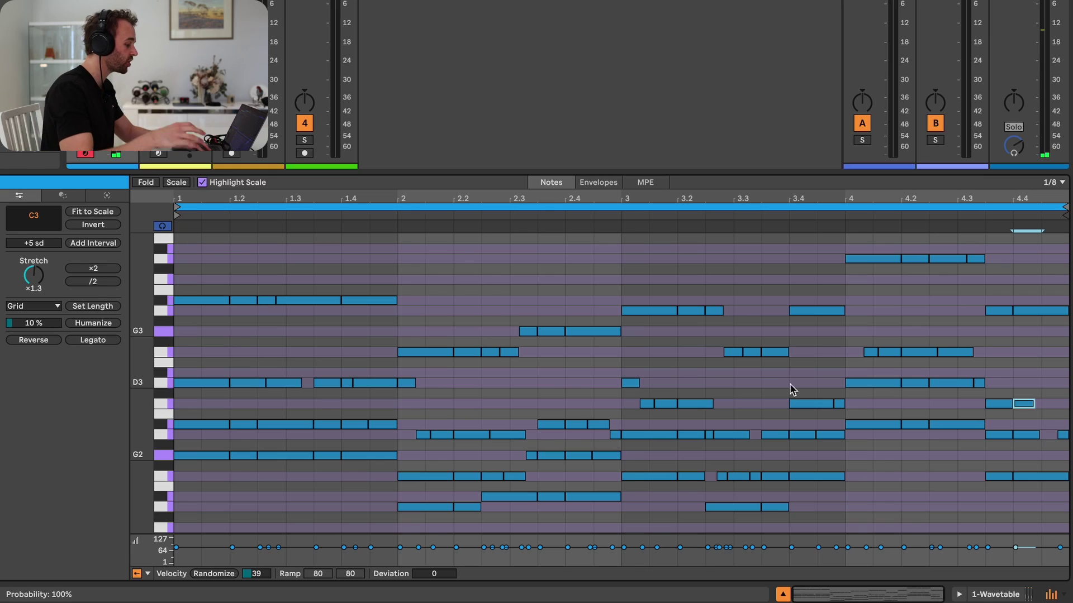
pyautogui.press('space')
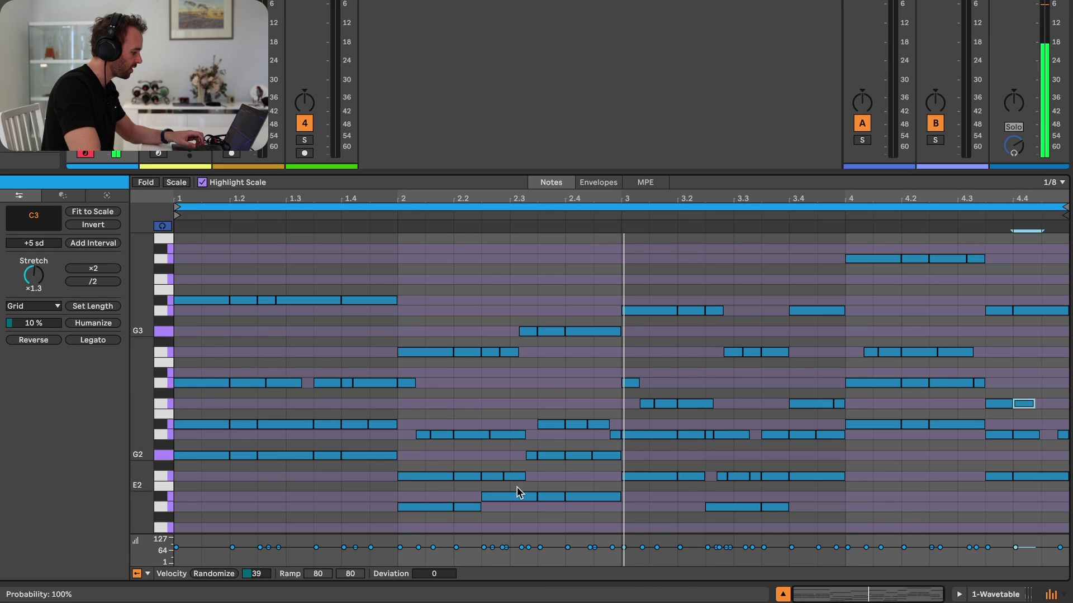
pyautogui.moveTo(517, 489); pyautogui.dragTo(461, 474)
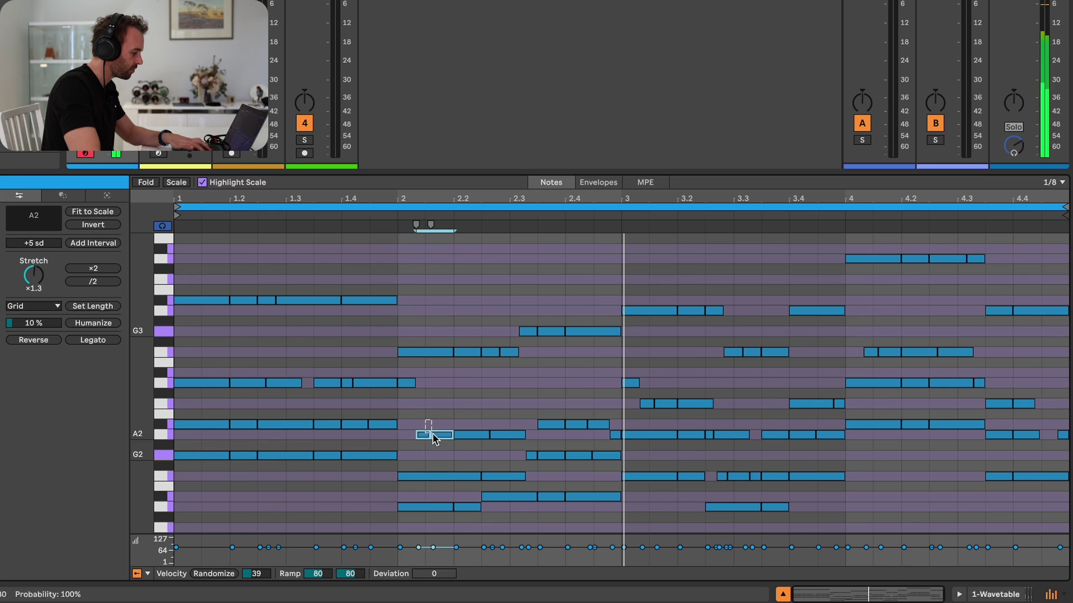
pyautogui.hotkey('ctrl', 'j')
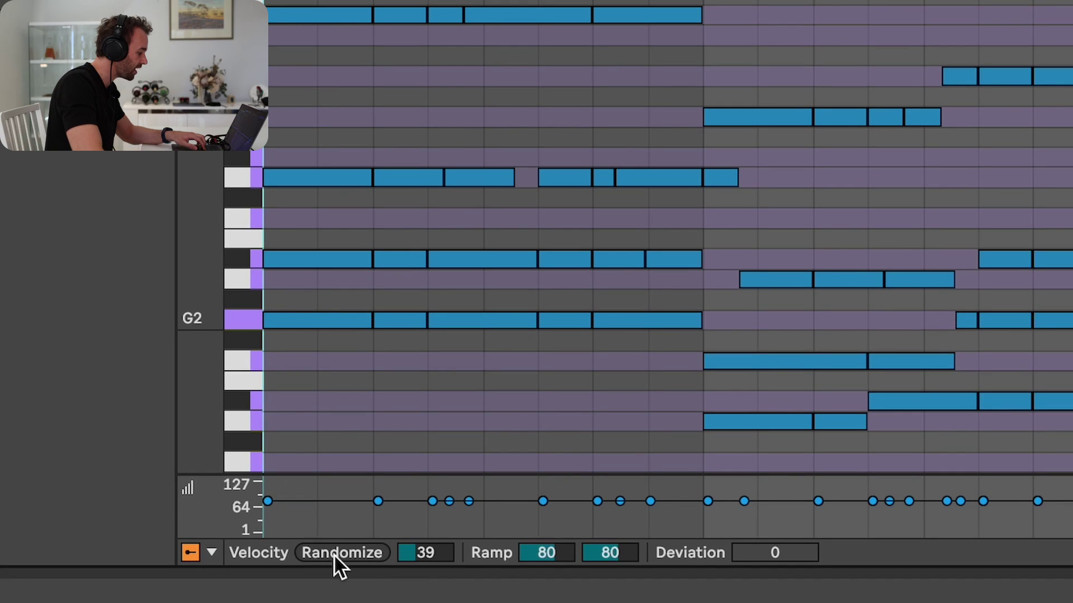
# Step: Randomize the velocities of all notes, ending with a randomization amount of 32
pyautogui.click(389, 416)
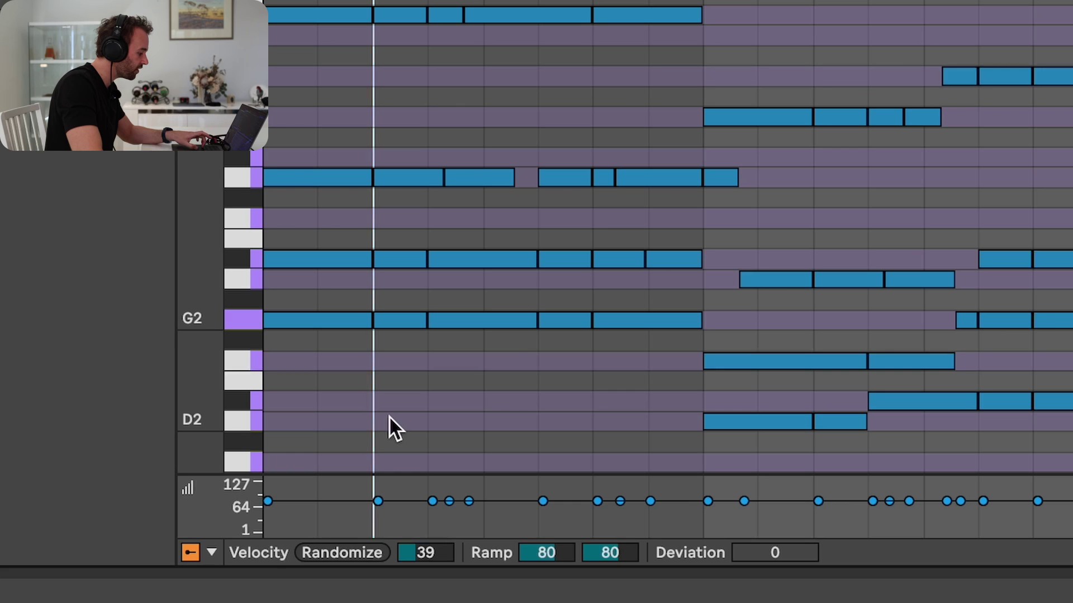
pyautogui.hotkey('ctrl', 'a')
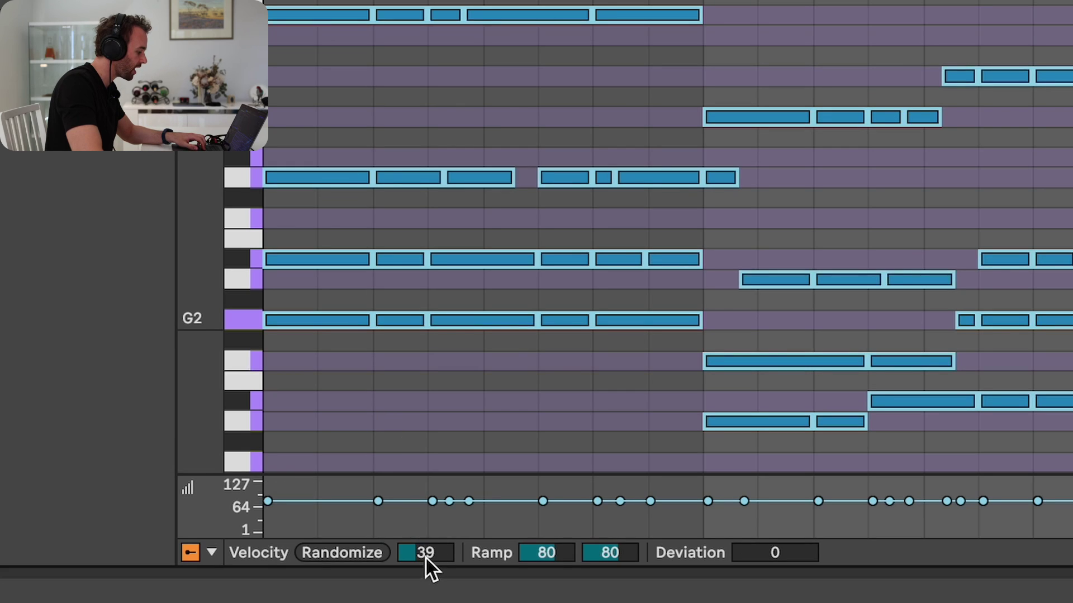
pyautogui.moveTo(425, 548); pyautogui.dragTo(425, 560)
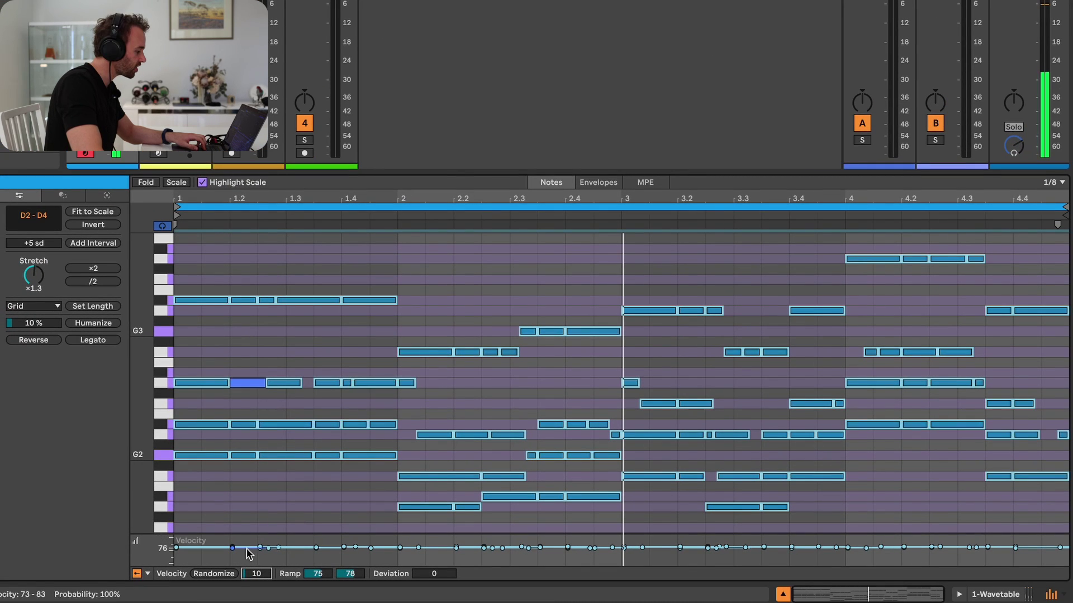
pyautogui.moveTo(247, 549); pyautogui.dragTo(247, 559)
pyautogui.click(259, 575)
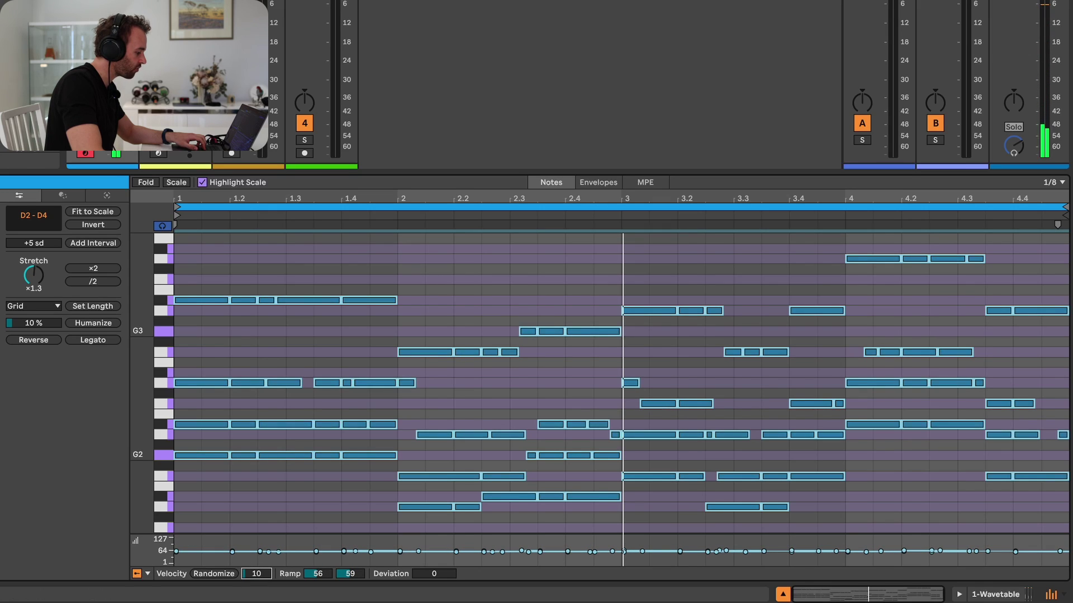
pyautogui.moveTo(259, 574); pyautogui.dragTo(258, 576)
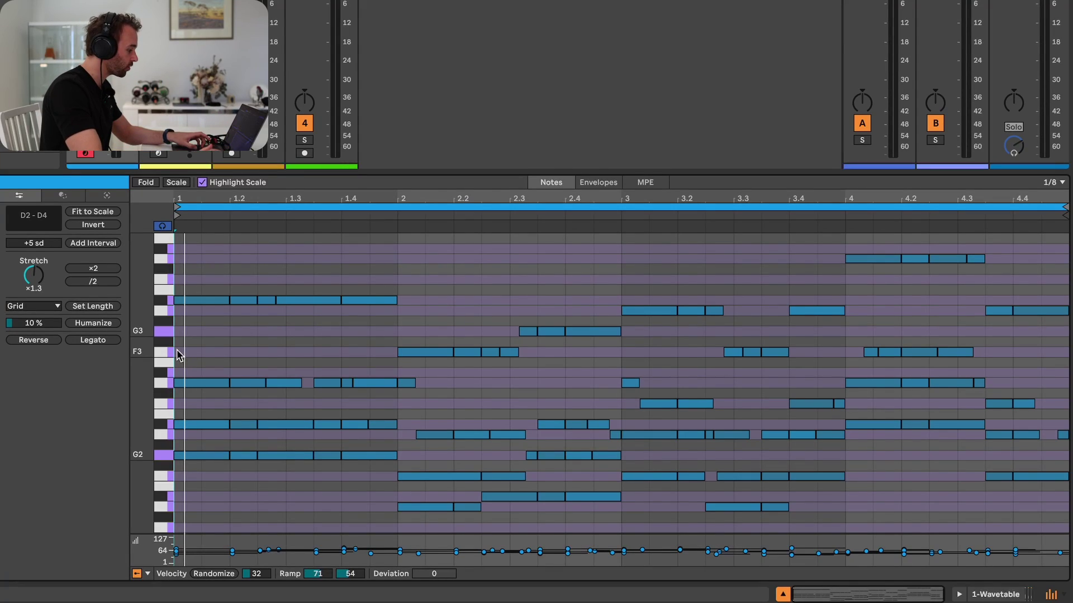
# Step: Set the Humanize amount to 21% and humanize all notes' timing four times
pyautogui.hotkey('ctrl', 'a')
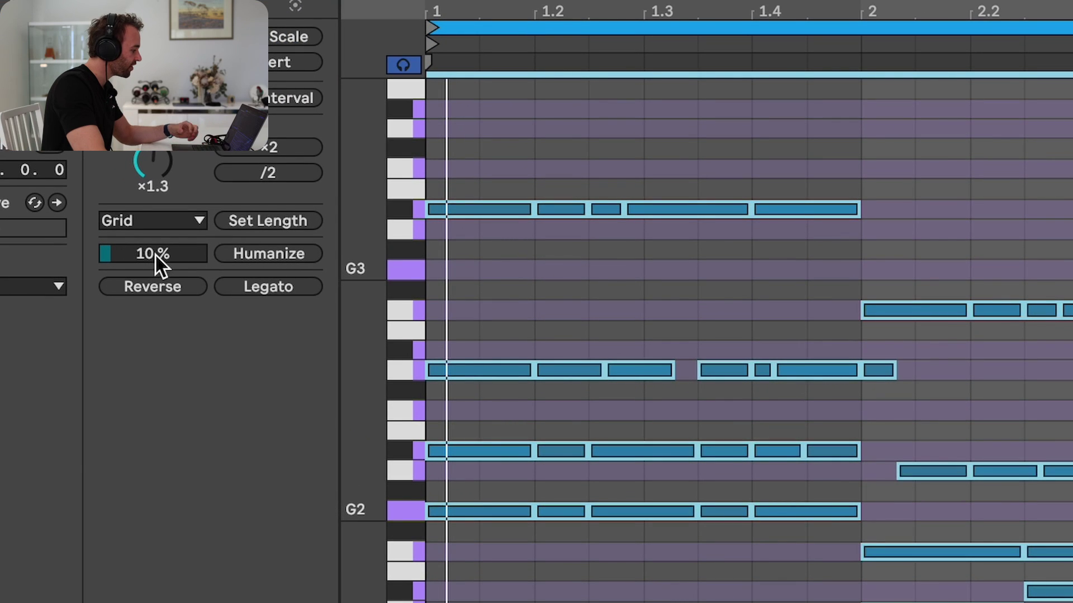
pyautogui.moveTo(149, 254)
pyautogui.mouseDown()
pyautogui.moveTo(149, 212)
pyautogui.moveTo(149, 268)
pyautogui.moveTo(148, 214)
pyautogui.moveTo(149, 266)
pyautogui.moveTo(148, 223)
pyautogui.moveTo(149, 250)
pyautogui.moveTo(163, 256)
pyautogui.mouseUp()
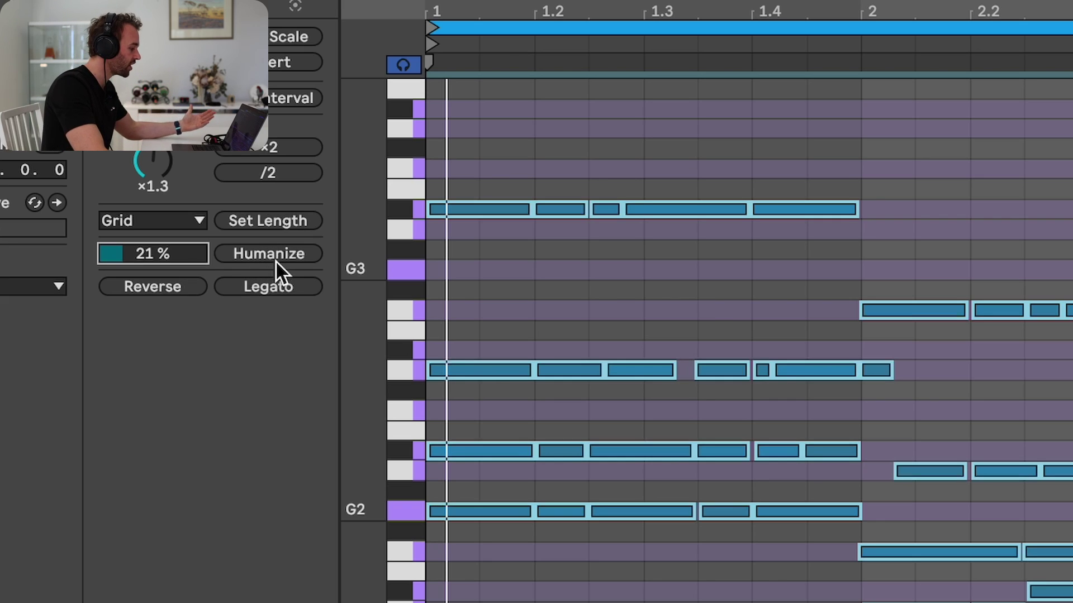
pyautogui.click(290, 253)
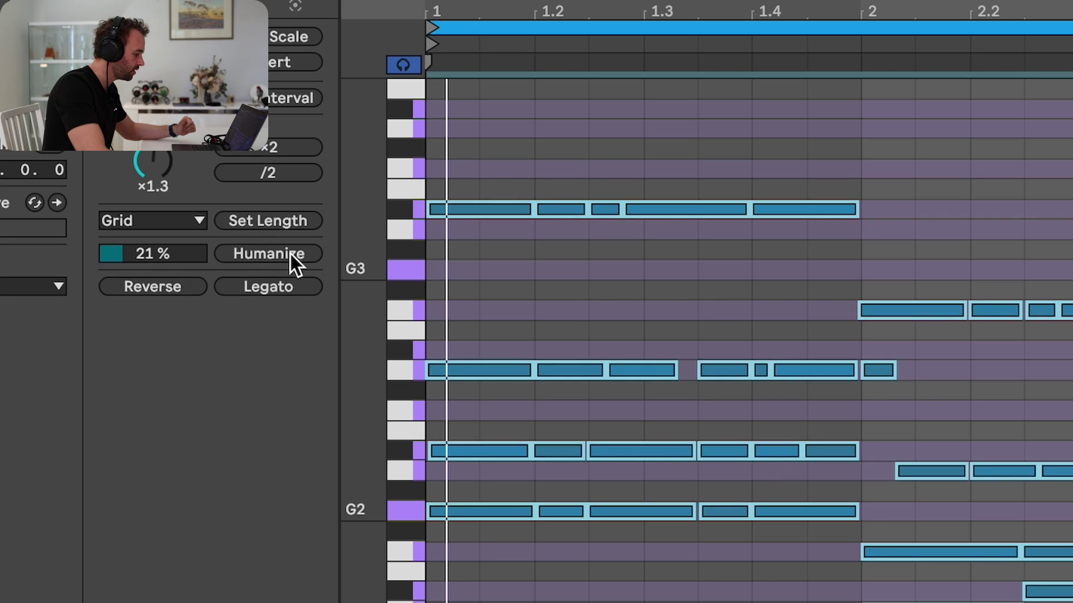
pyautogui.click(290, 254)
pyautogui.click(291, 254)
pyautogui.click(291, 254)
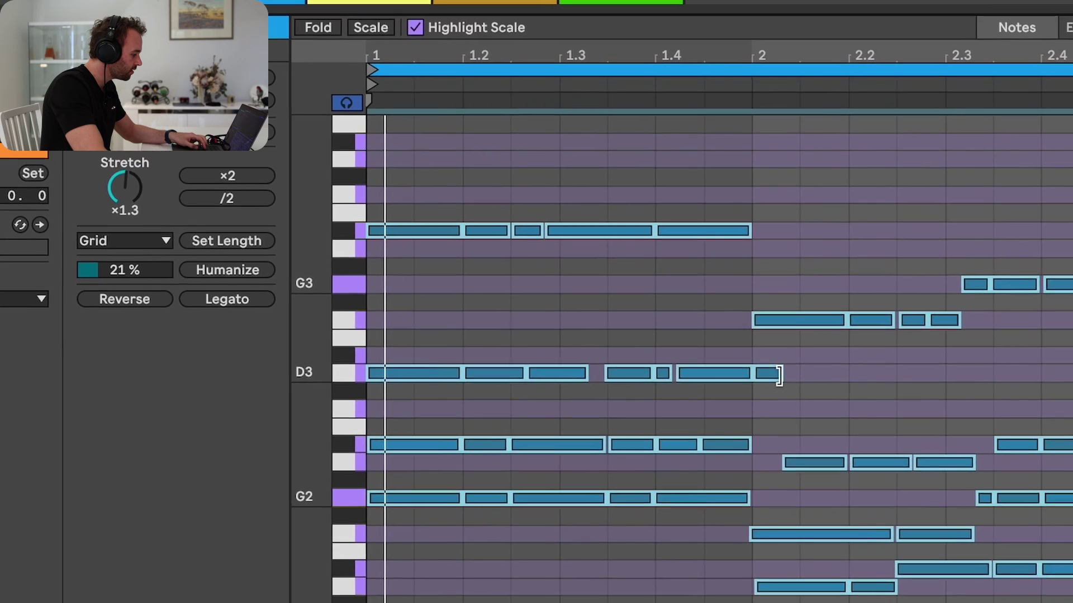
pyautogui.scroll(5, 891, 378)
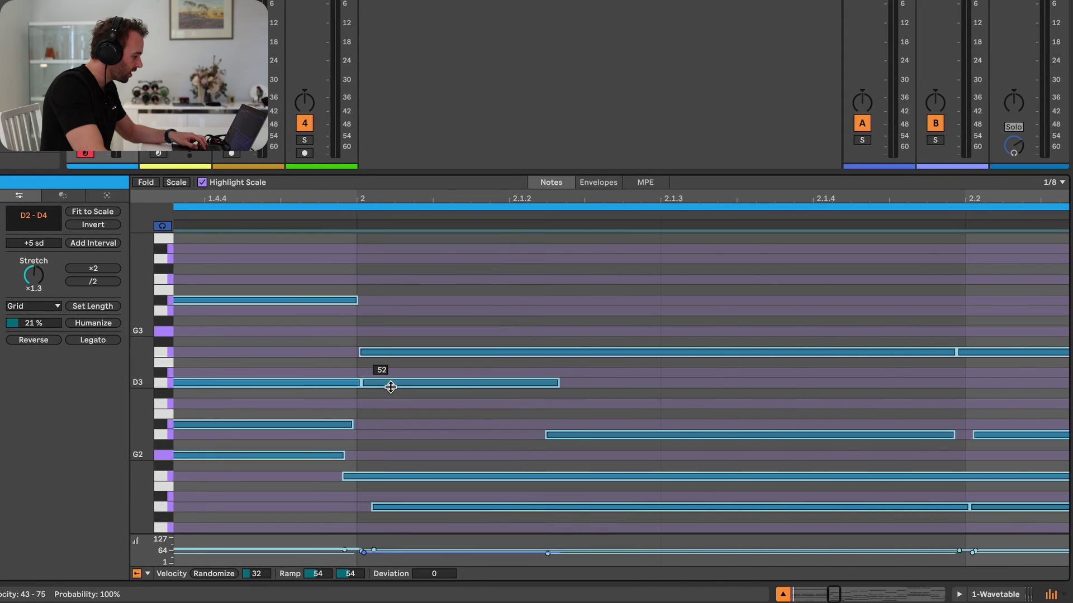
# Step: Zoom the piano roll in and out to inspect the notes, then play the humanized clip
pyautogui.scroll(3, 390, 387)
pyautogui.scroll(-5, 390, 386)
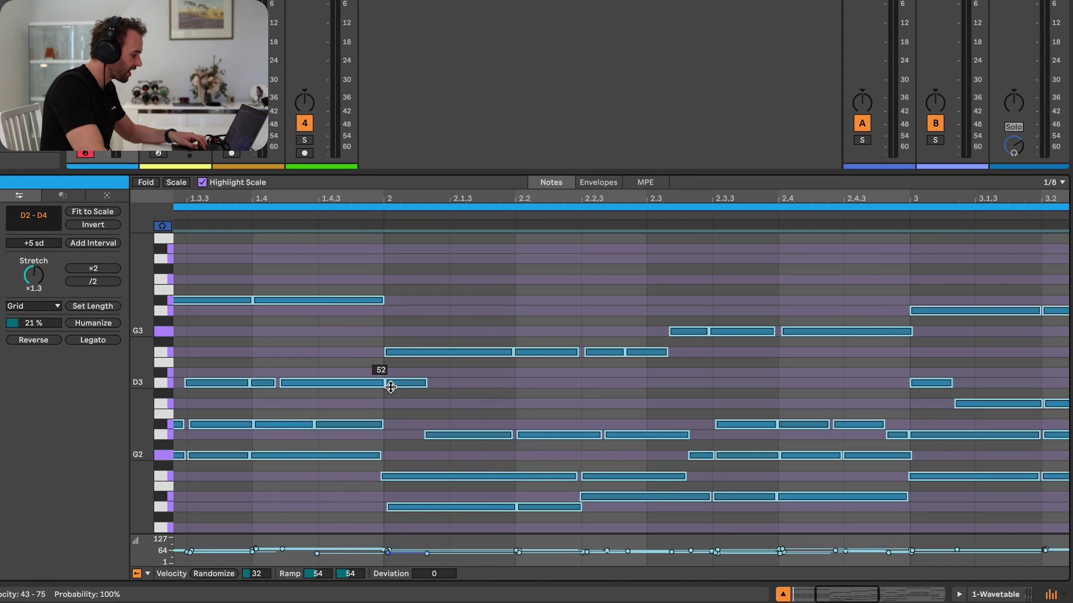
pyautogui.scroll(5, 584, 442)
pyautogui.scroll(-10, 592, 437)
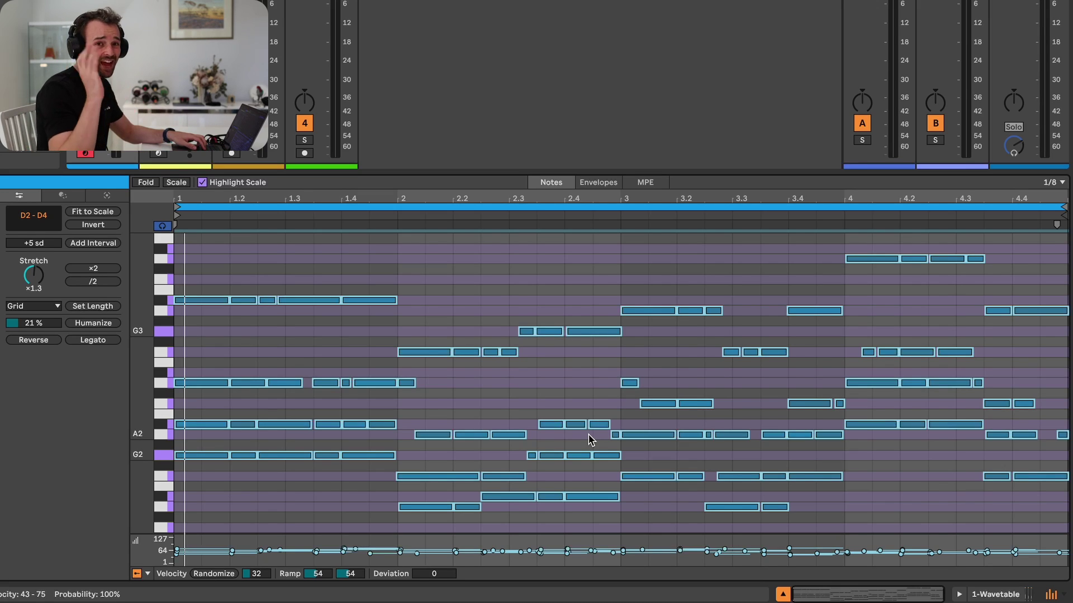
pyautogui.press('space')
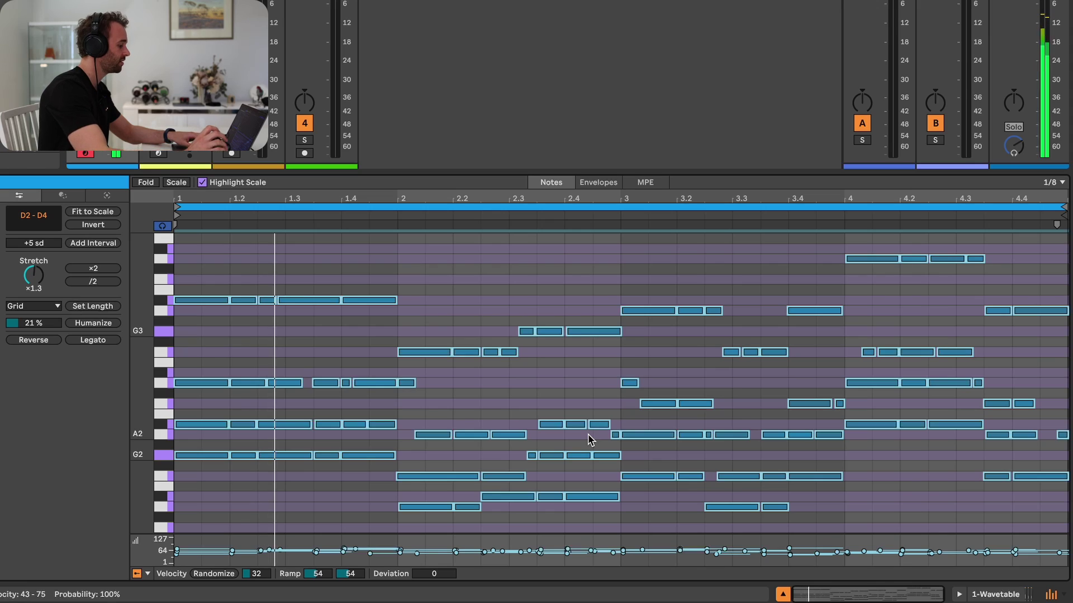